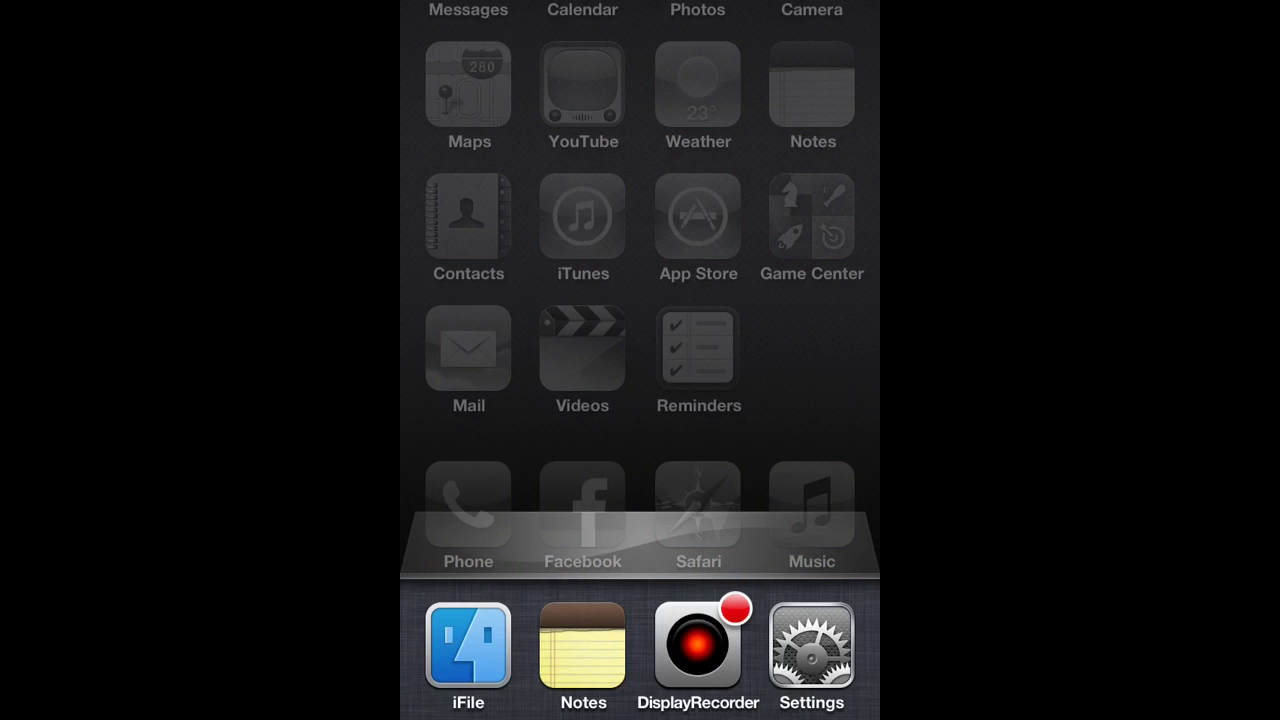
Switch to iFile, climb from /var/mobile up to / and enter the System folder.
left_click(468, 646)
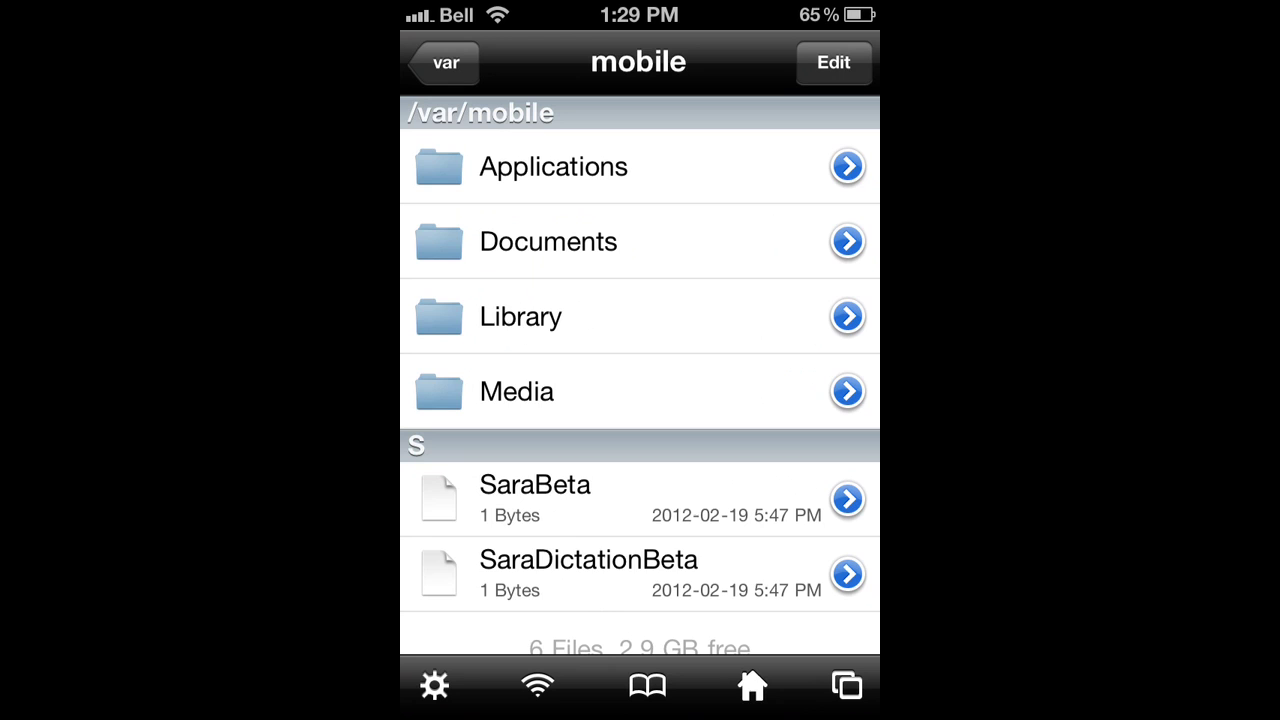
left_click(446, 62)
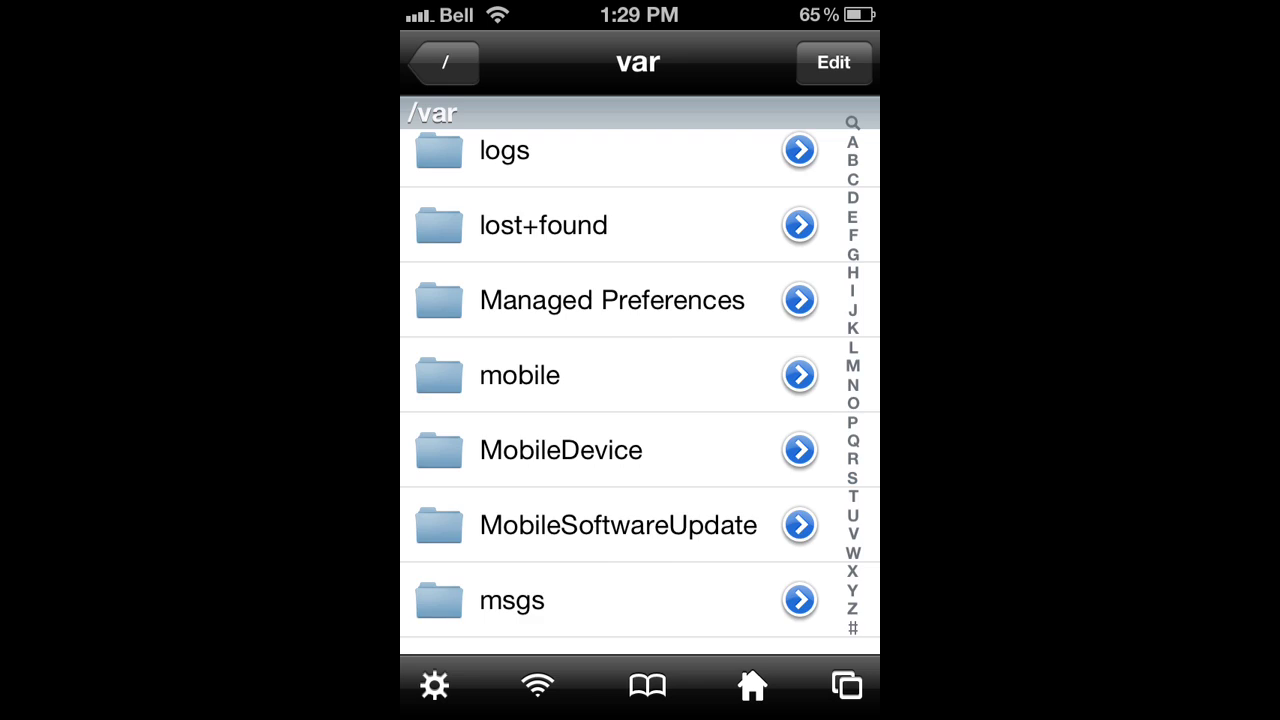
left_click(444, 62)
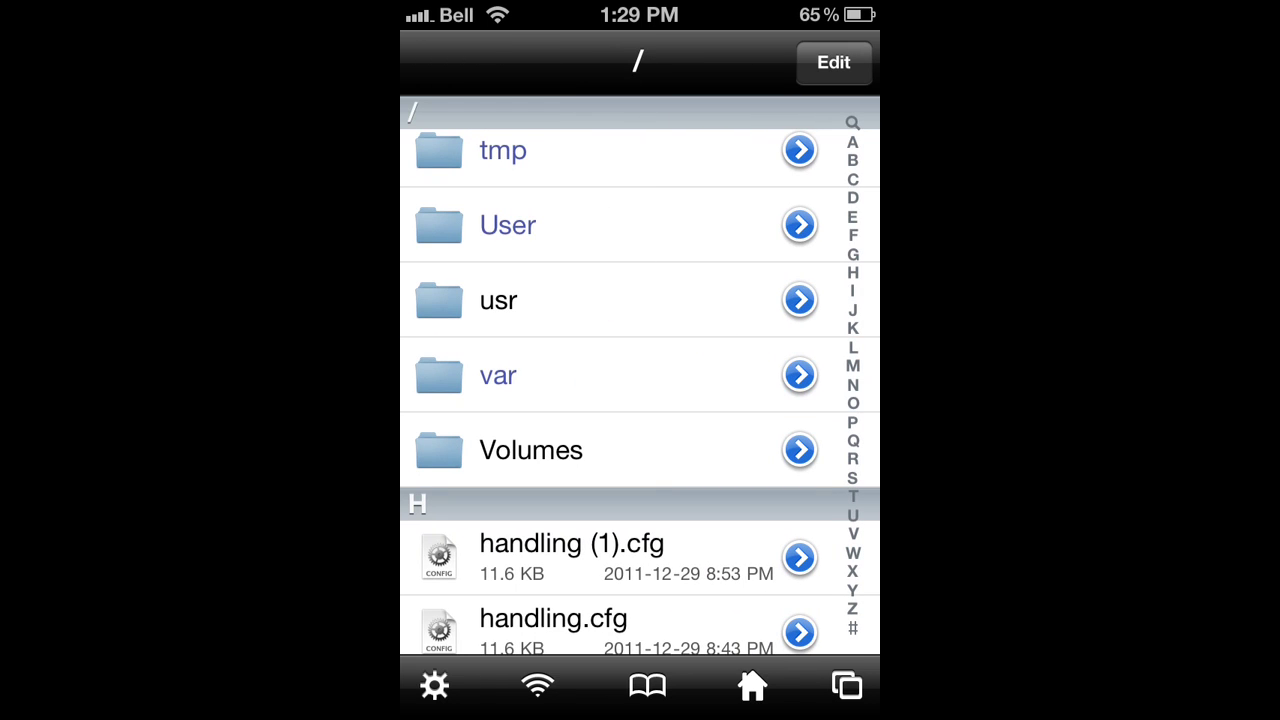
scroll(640, 380, "up", 3)
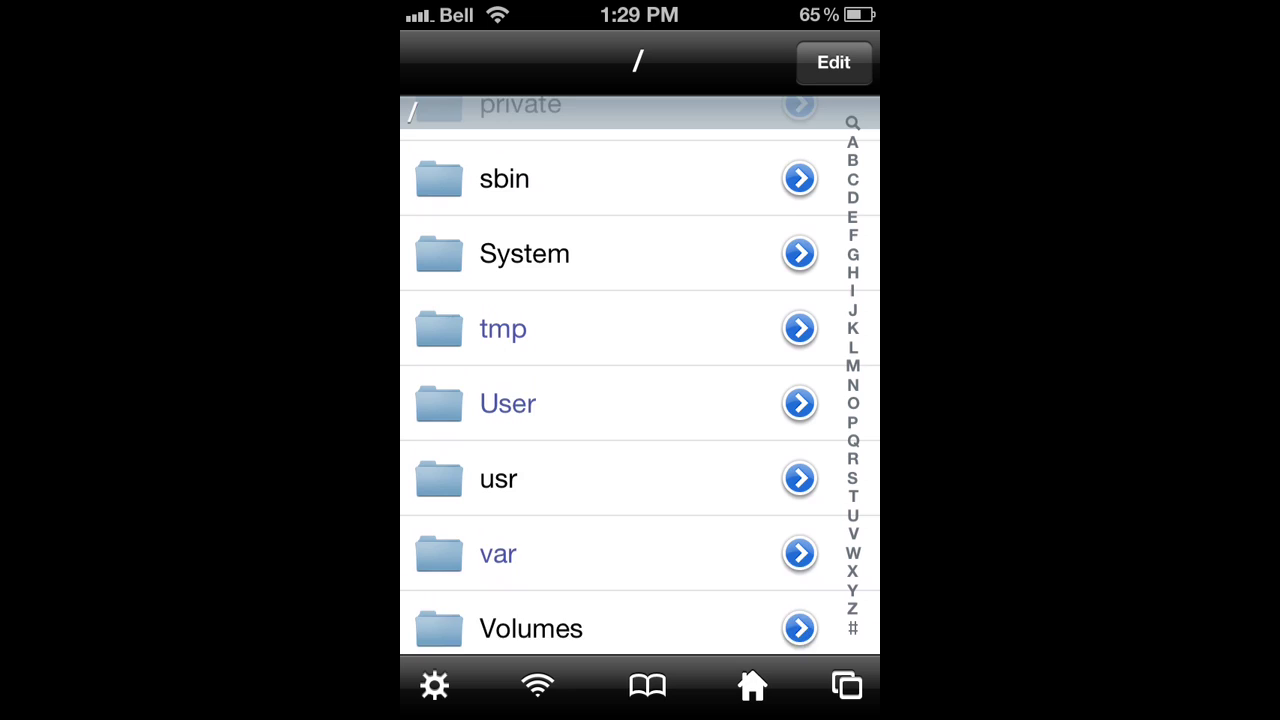
left_click(524, 342)
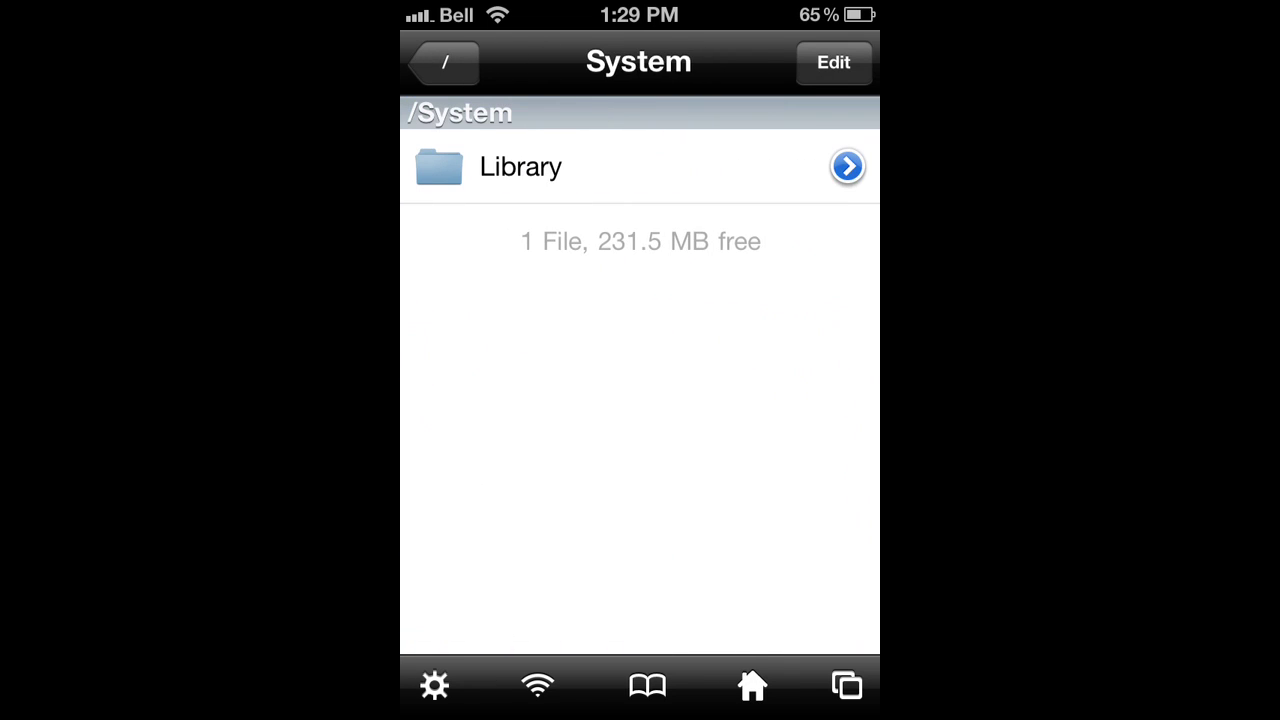
Navigate into /System/Library/CoreServices and scroll down to SystemVersion.plist.
left_click(520, 167)
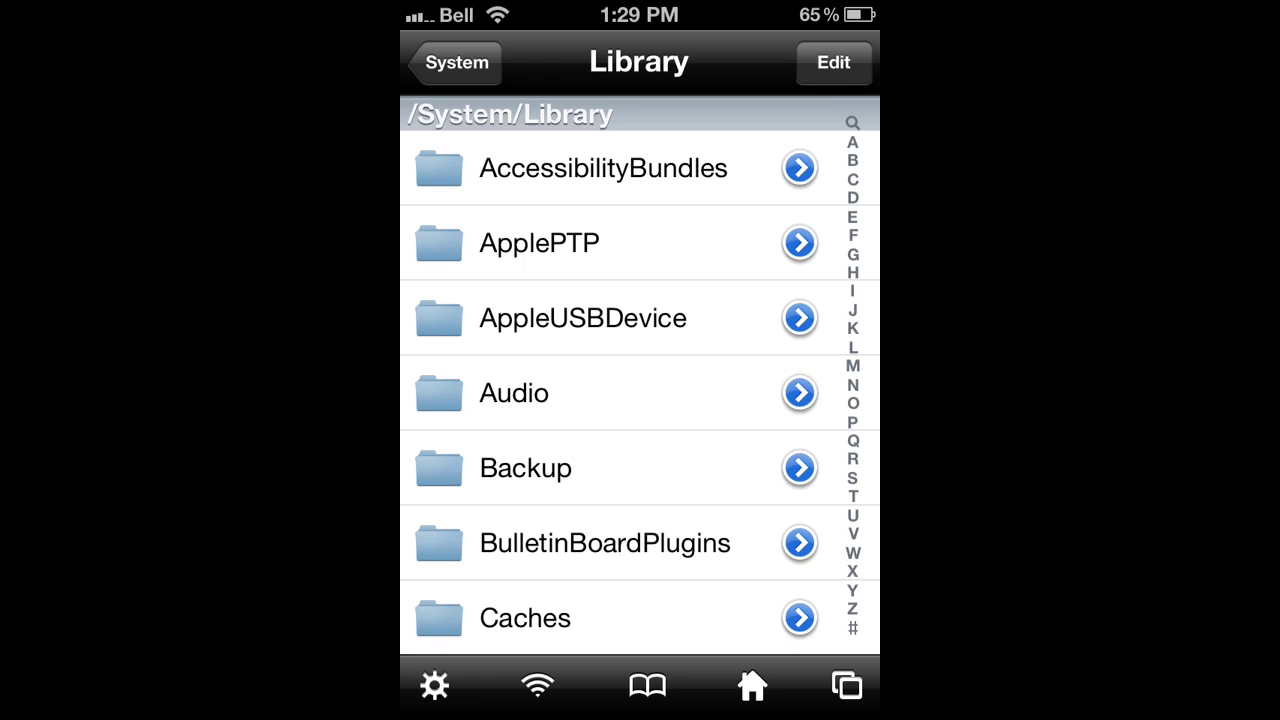
scroll(640, 390, "down", 1)
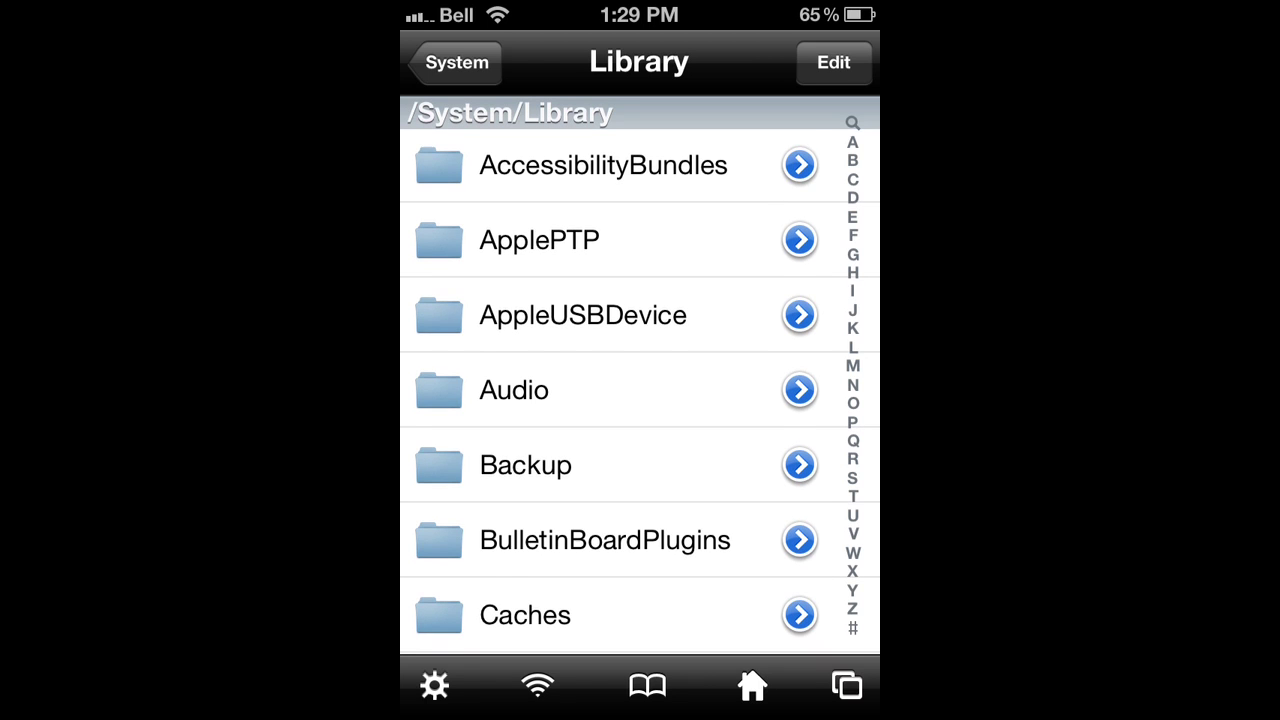
scroll(640, 390, "down", 5)
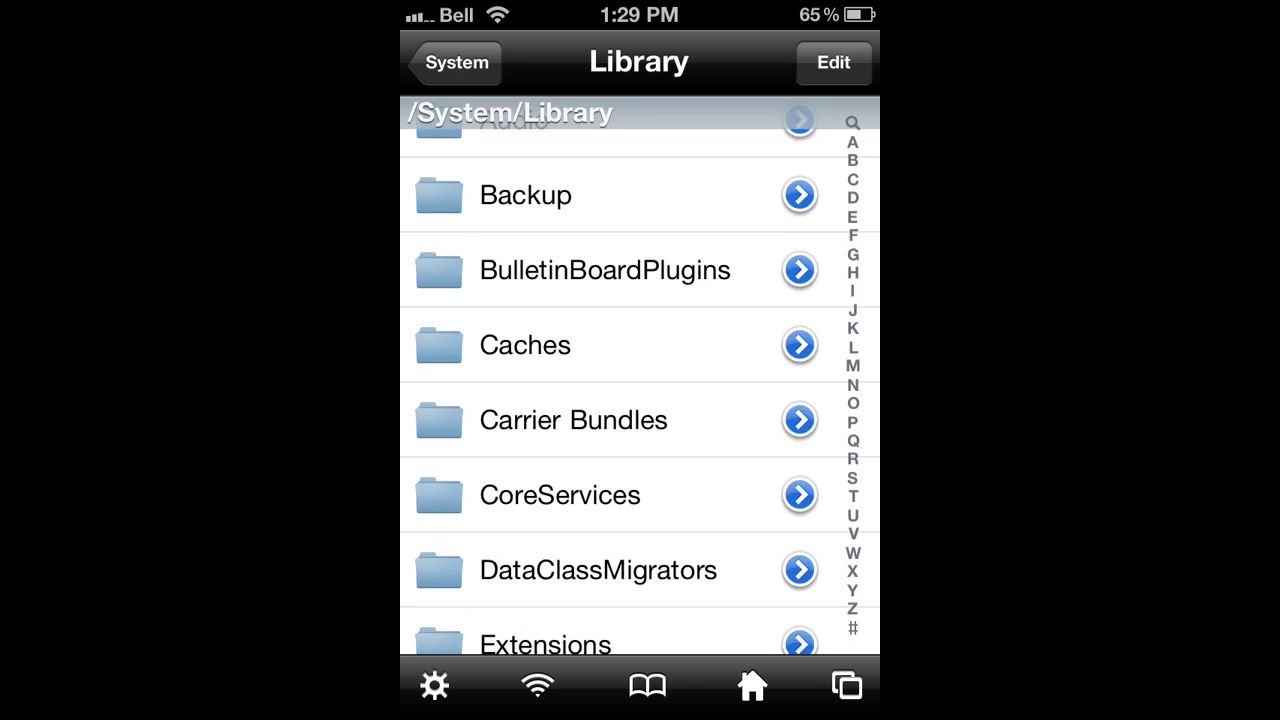
scroll(640, 390, "down", 2)
left_click(560, 390)
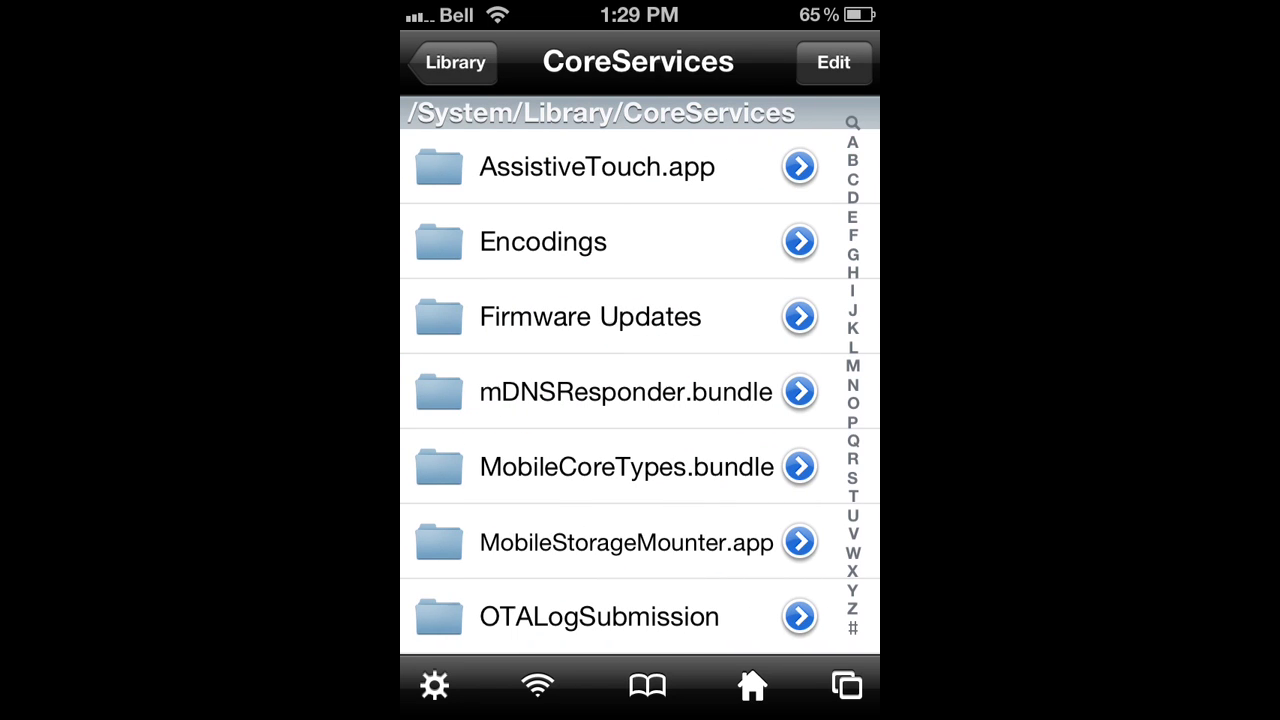
scroll(640, 390, "down", 10)
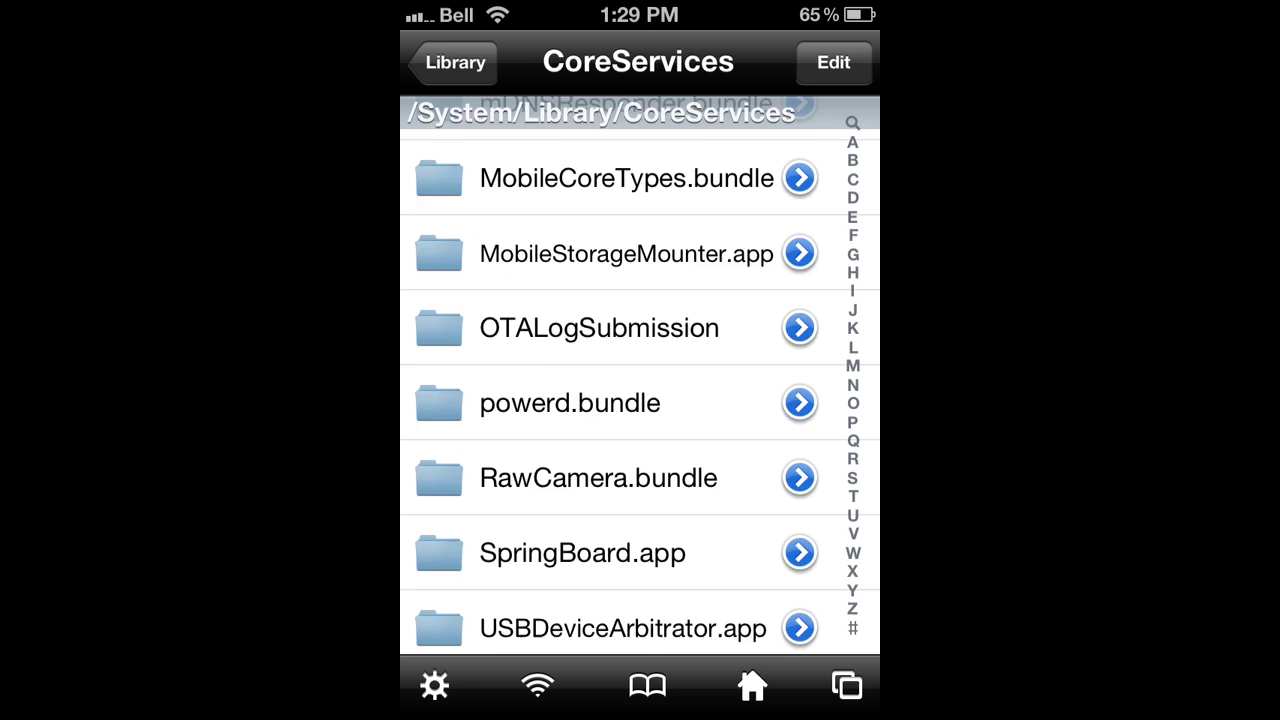
scroll(640, 390, "down", 6)
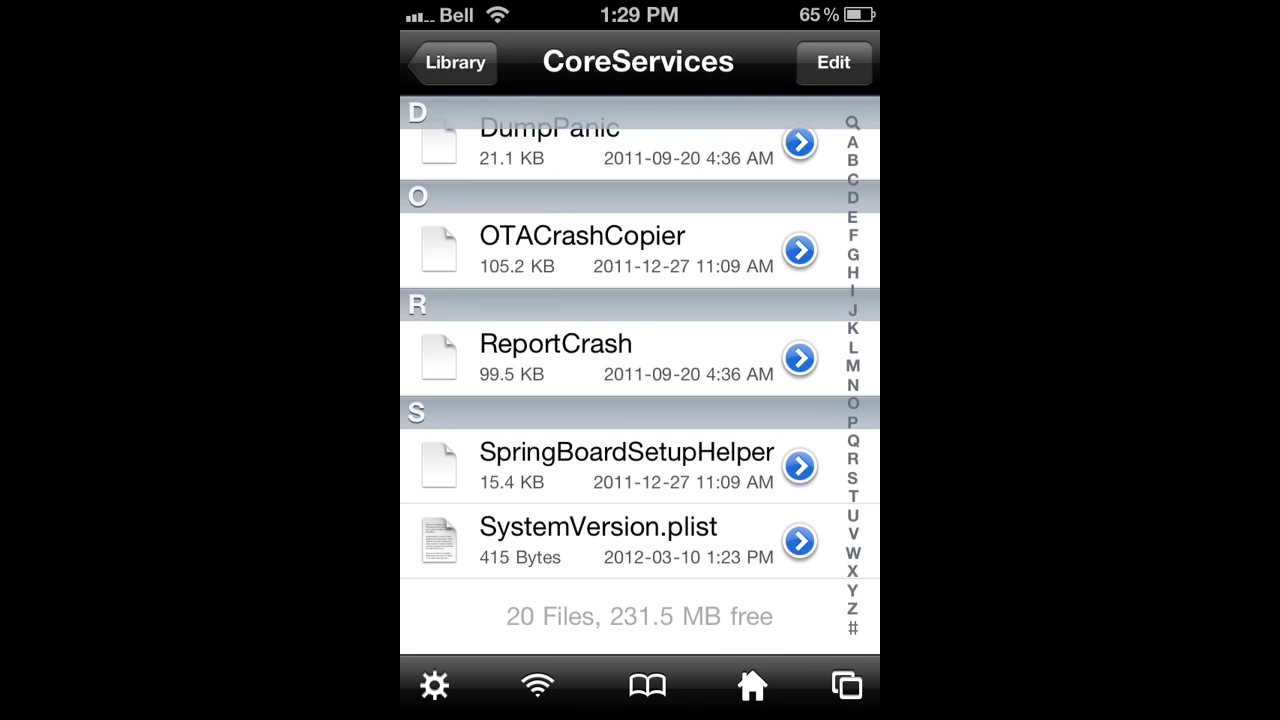
Open SystemVersion.plist as editable text with the cursor right after ProductVersion 5.0.1.
left_click(600, 541)
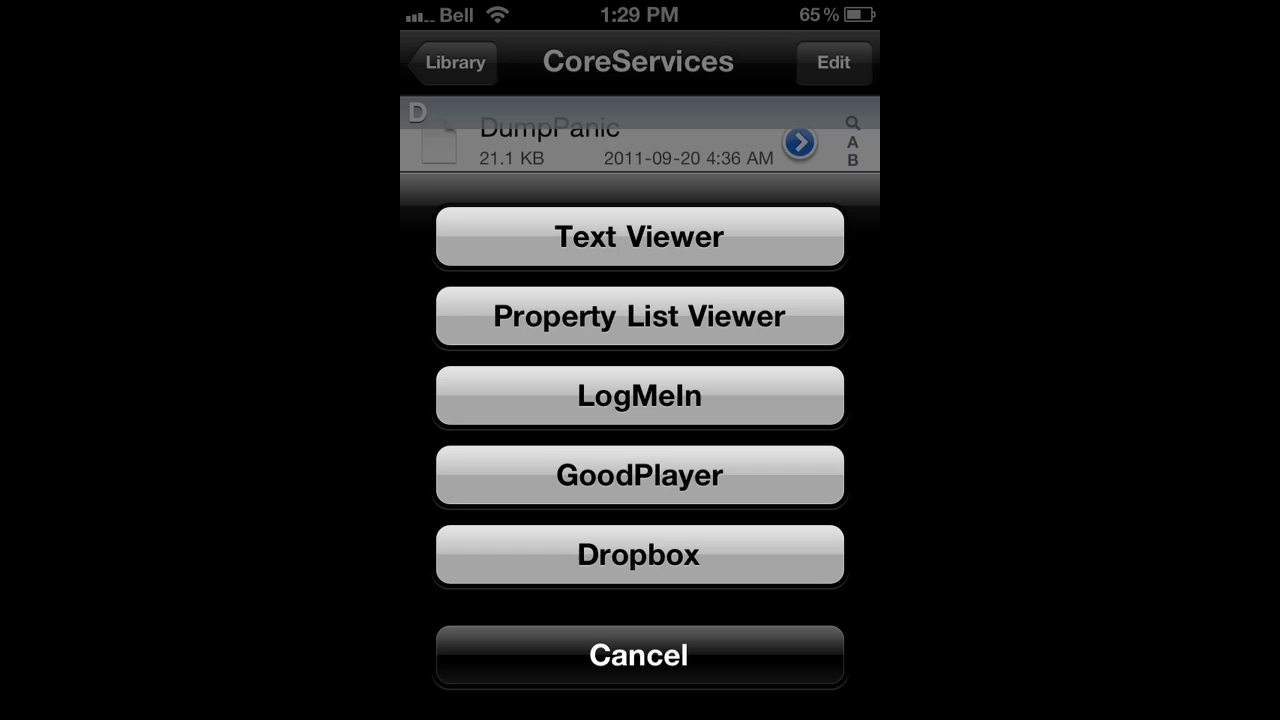
left_click(640, 236)
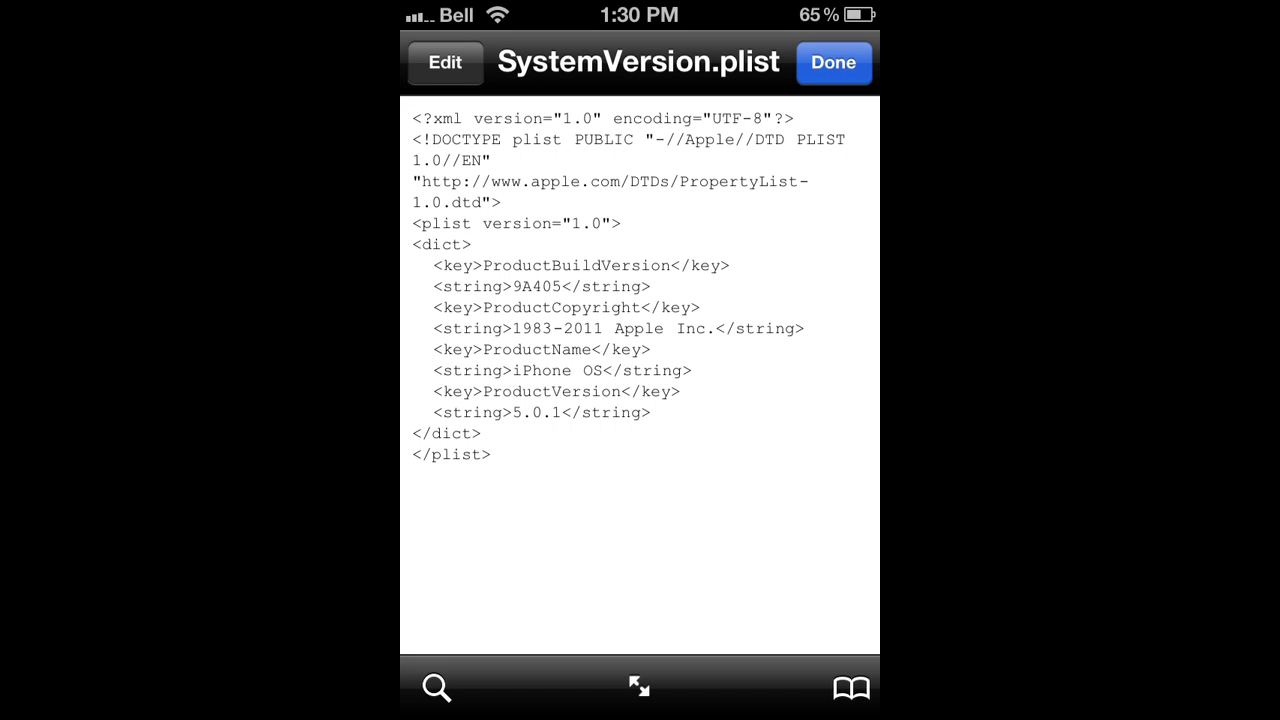
left_click(445, 62)
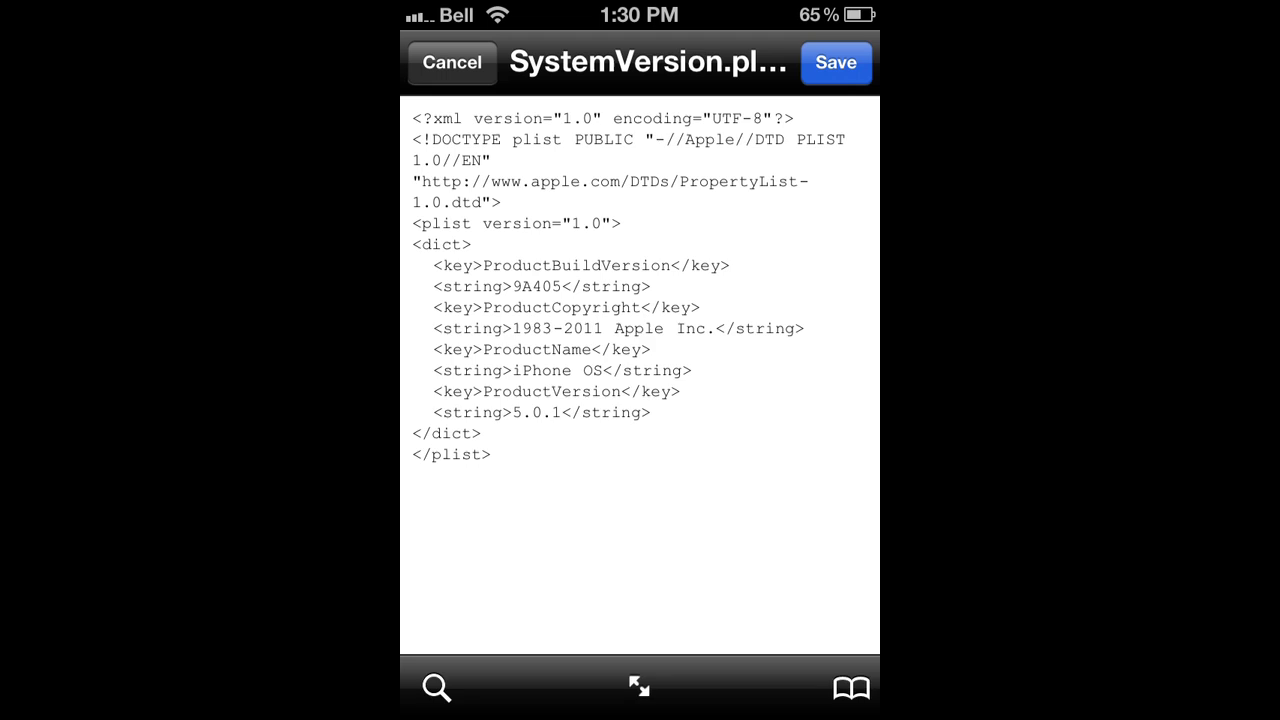
left_click(483, 434)
left_click(561, 280)
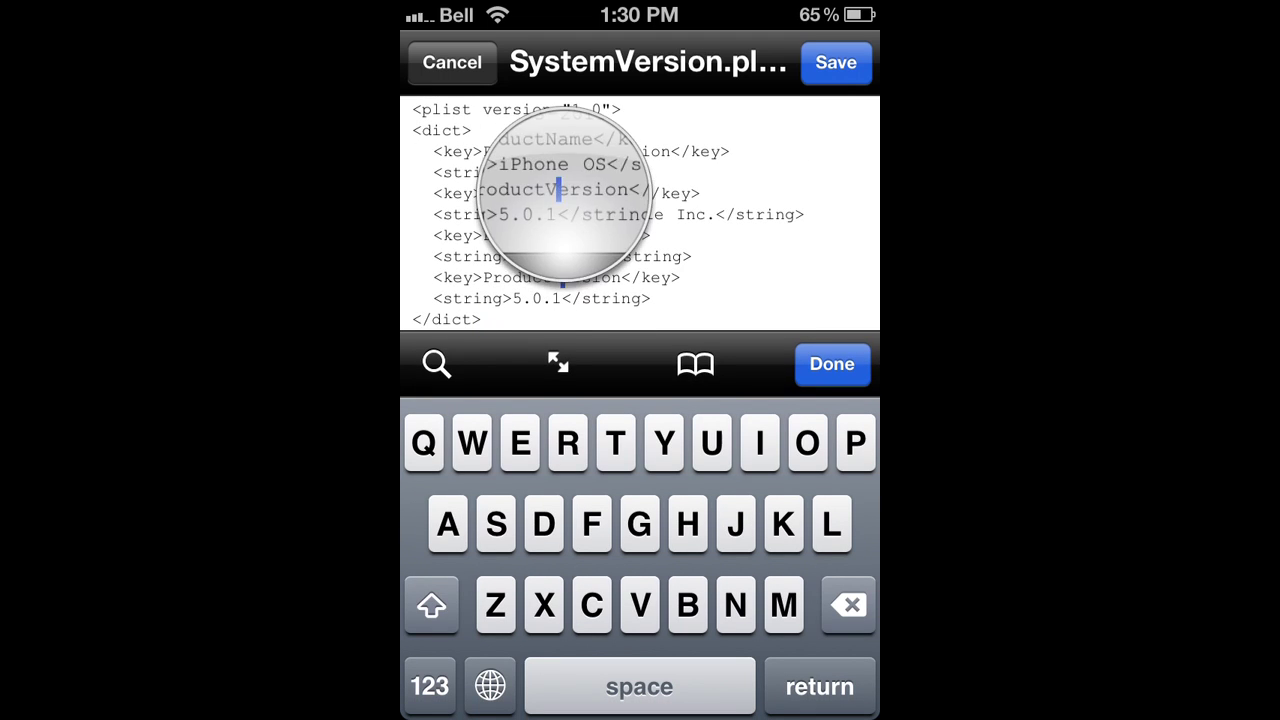
left_click_drag(561, 280, 563, 298)
left_click(563, 298)
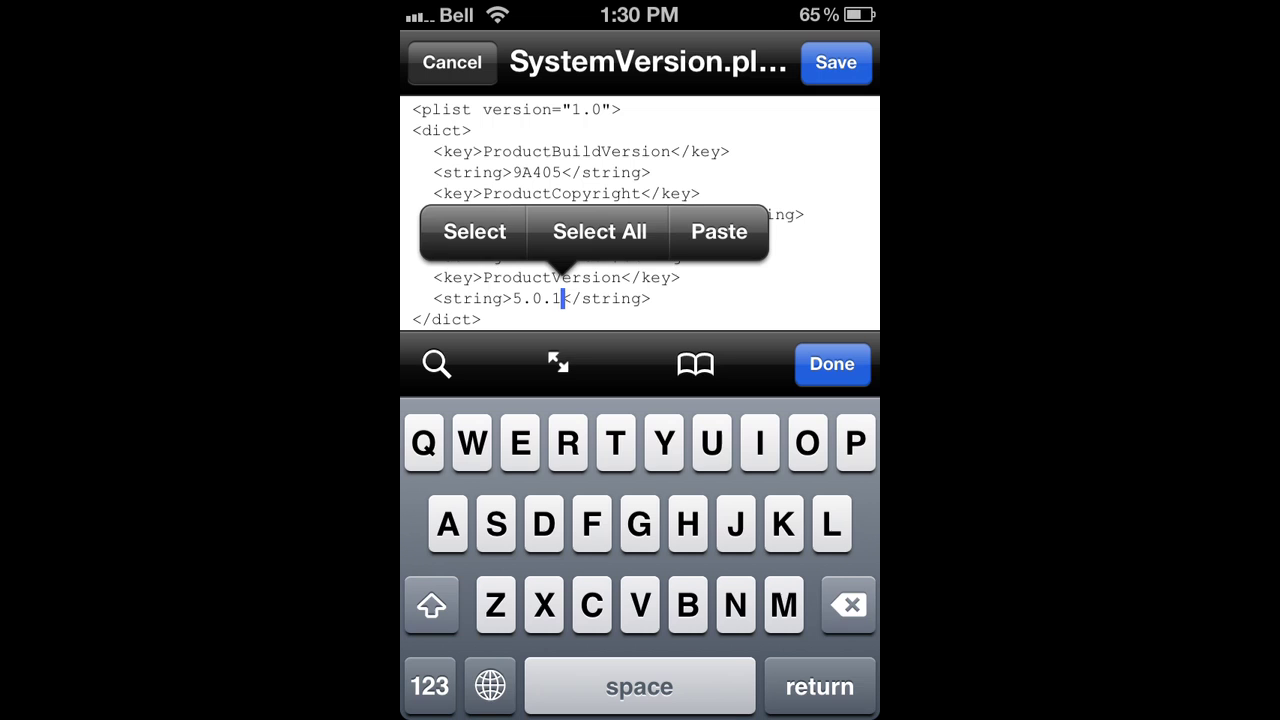
Change ProductVersion from 5.0.1 to 5.1, save the plist and close it.
key("BackSpace")
key("BackSpace")
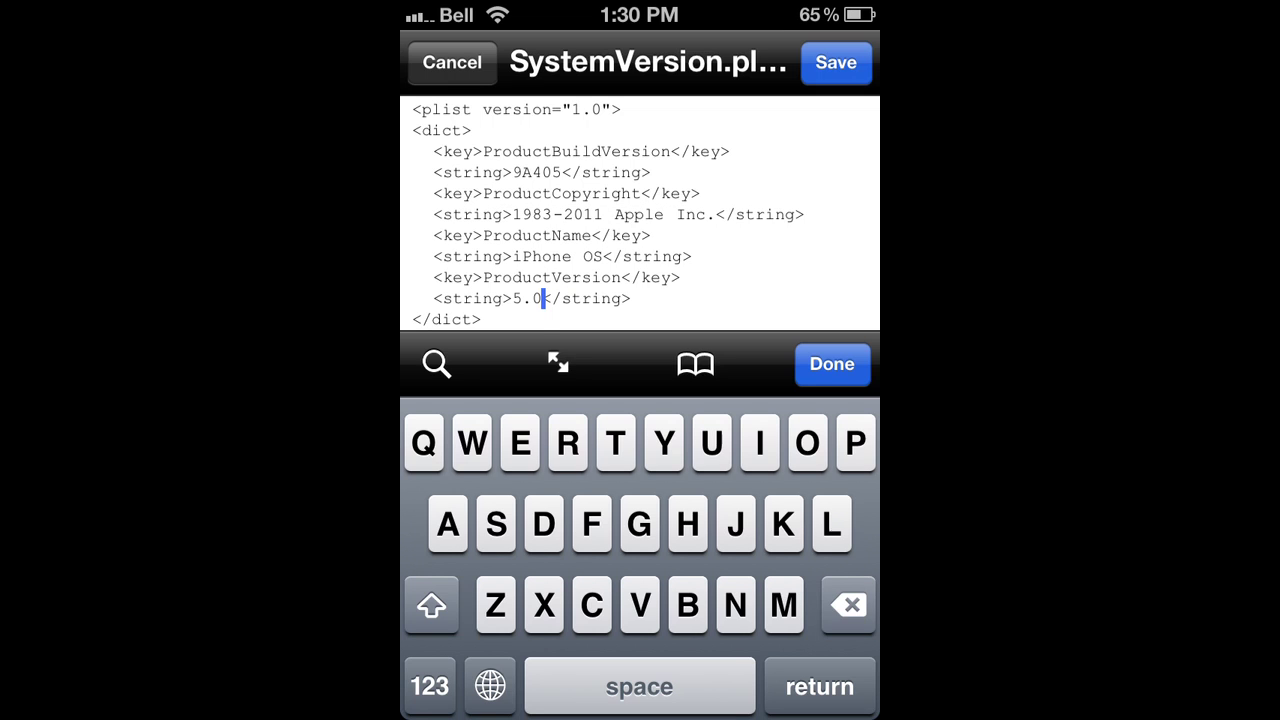
key("BackSpace")
left_click(429, 686)
type("1")
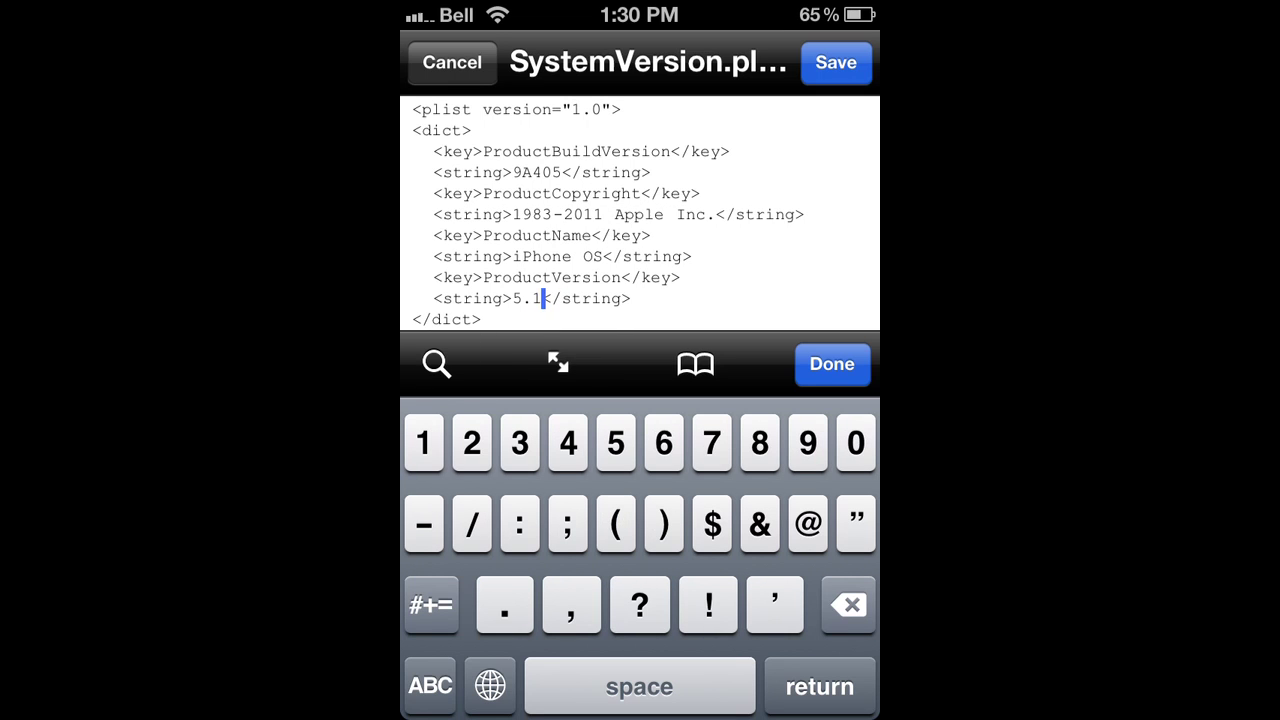
left_click(832, 364)
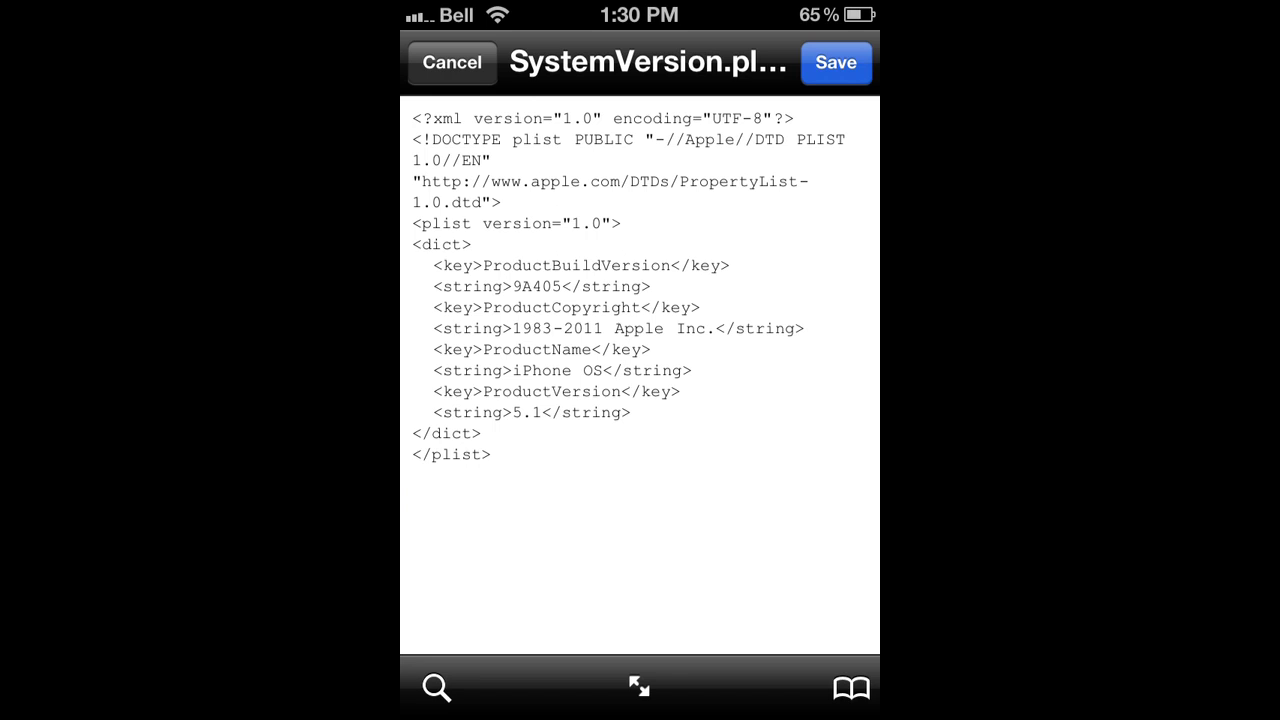
left_click(836, 62)
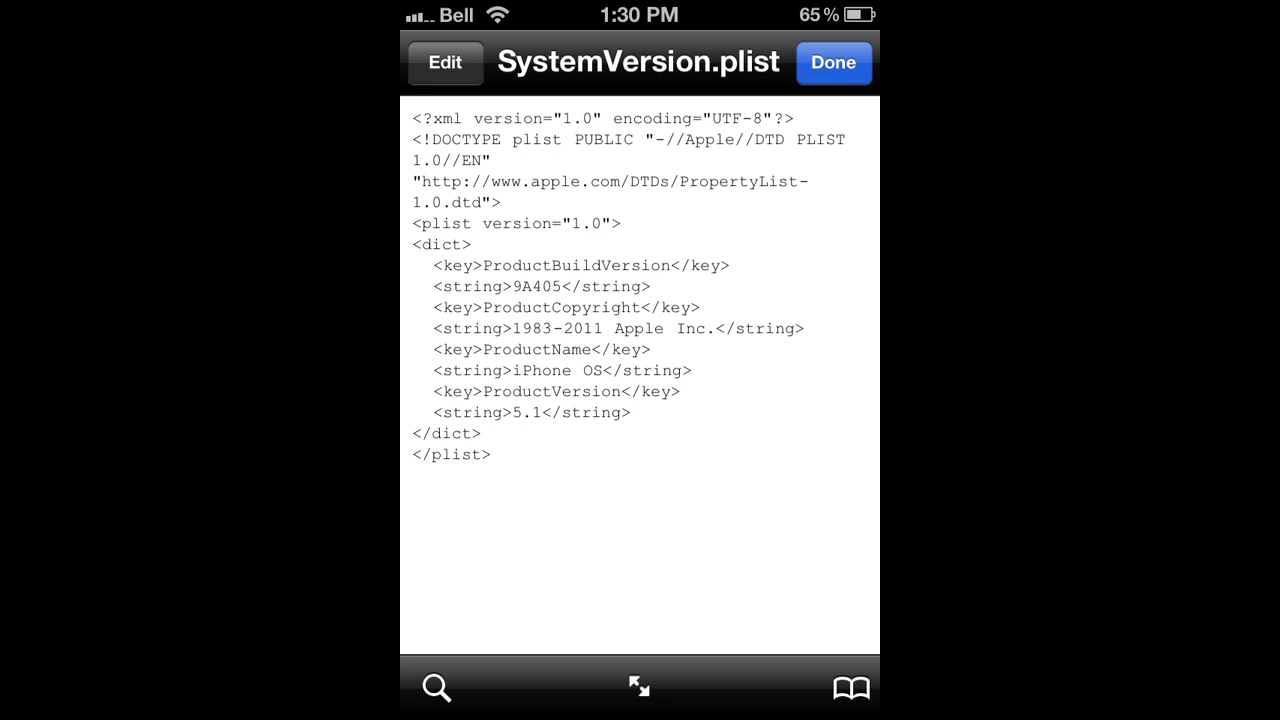
left_click(834, 62)
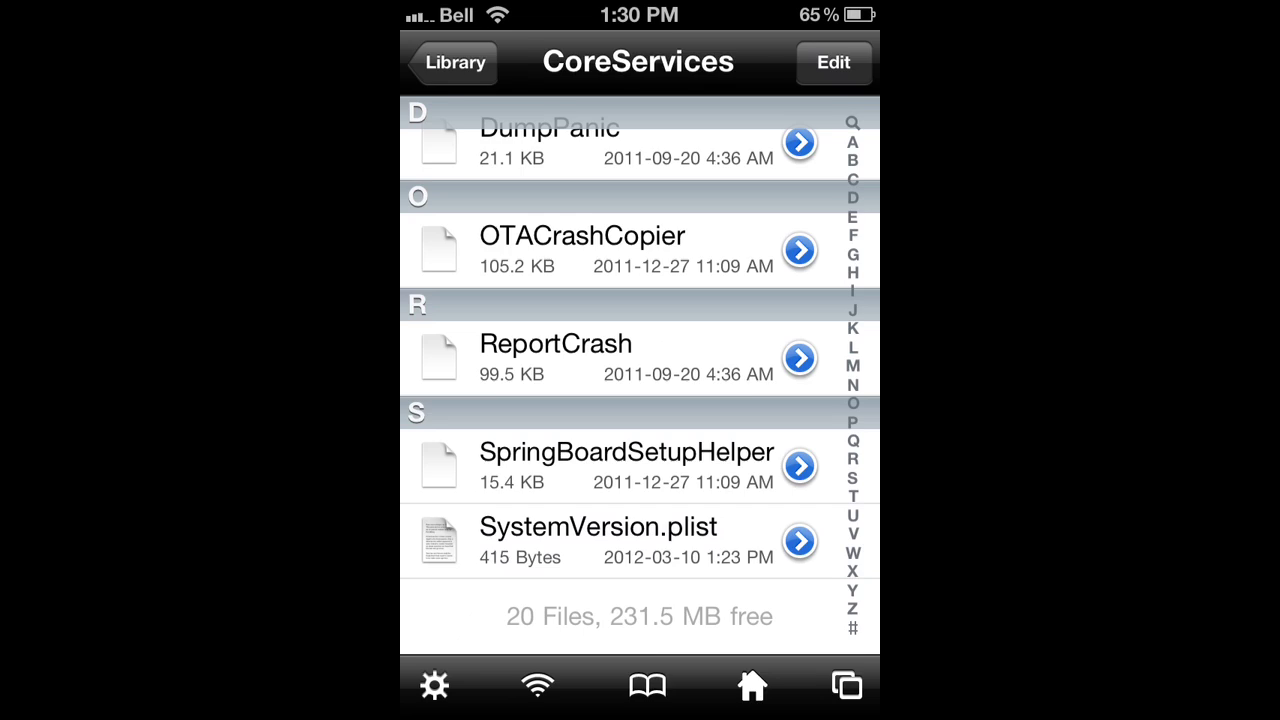
Go home, launch the App Store and search for 'imovie'.
key("Home")
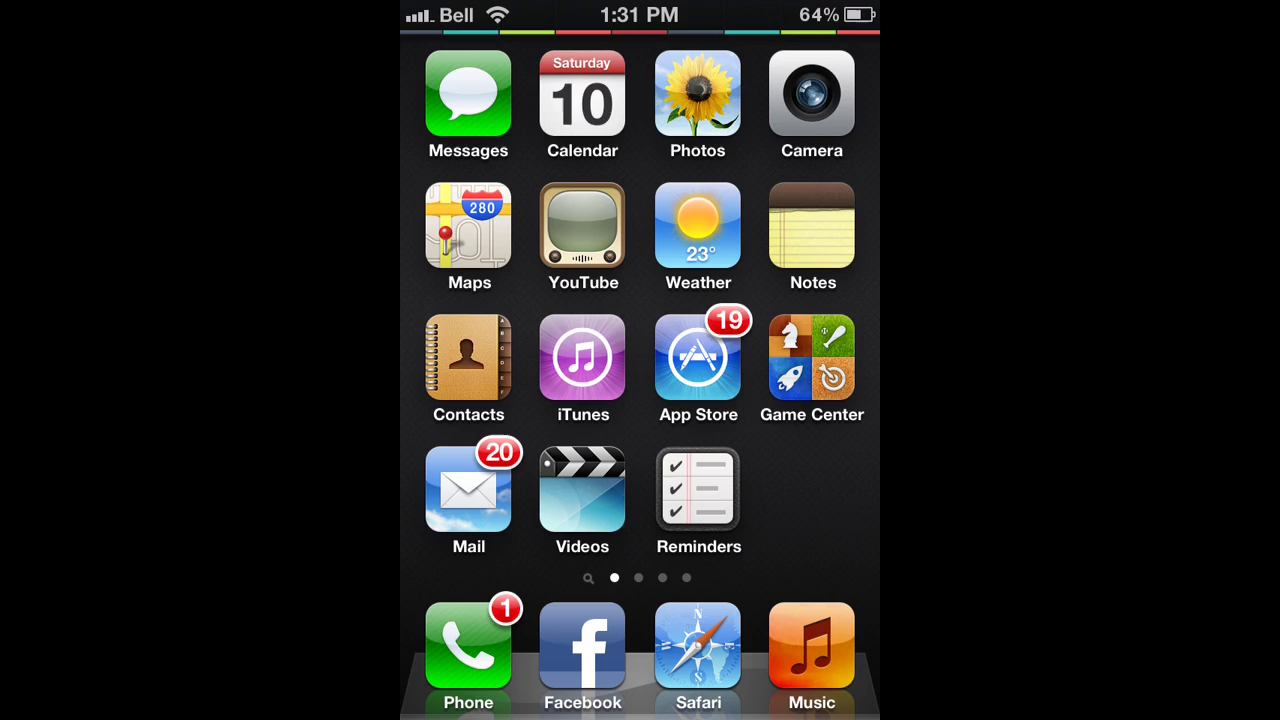
left_click(698, 357)
left_click(807, 46)
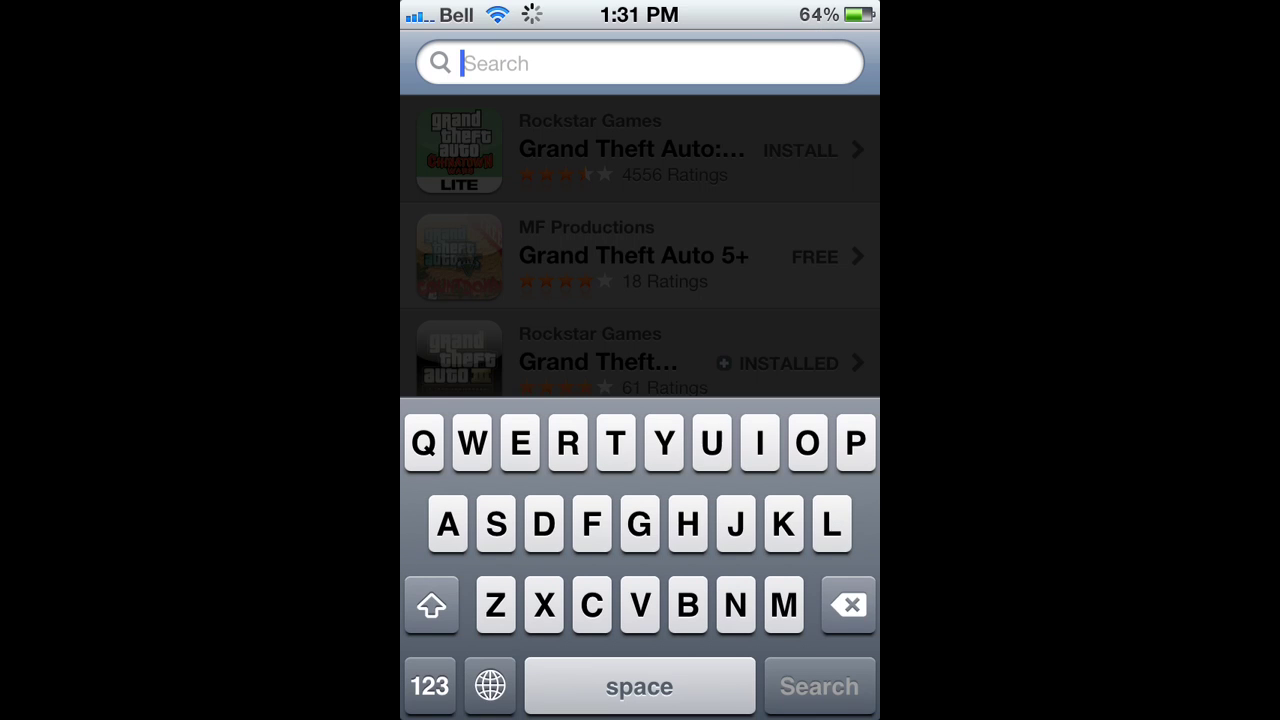
type("imov")
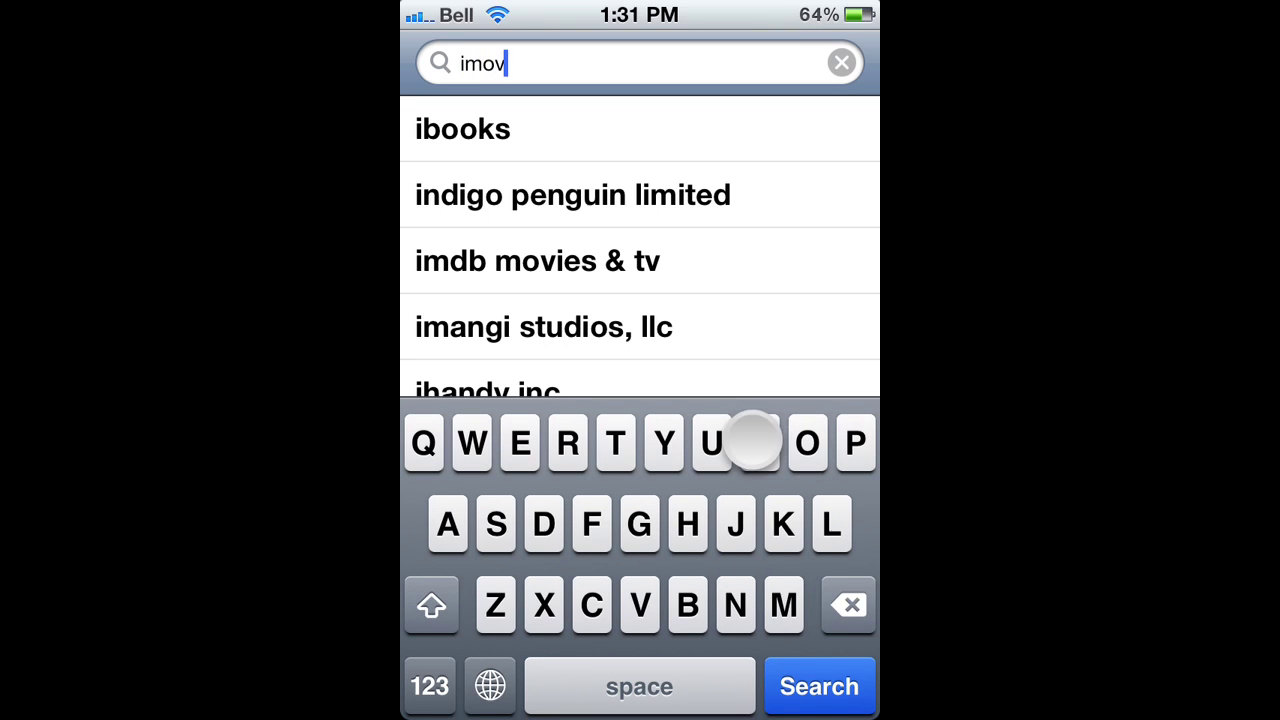
type("ie")
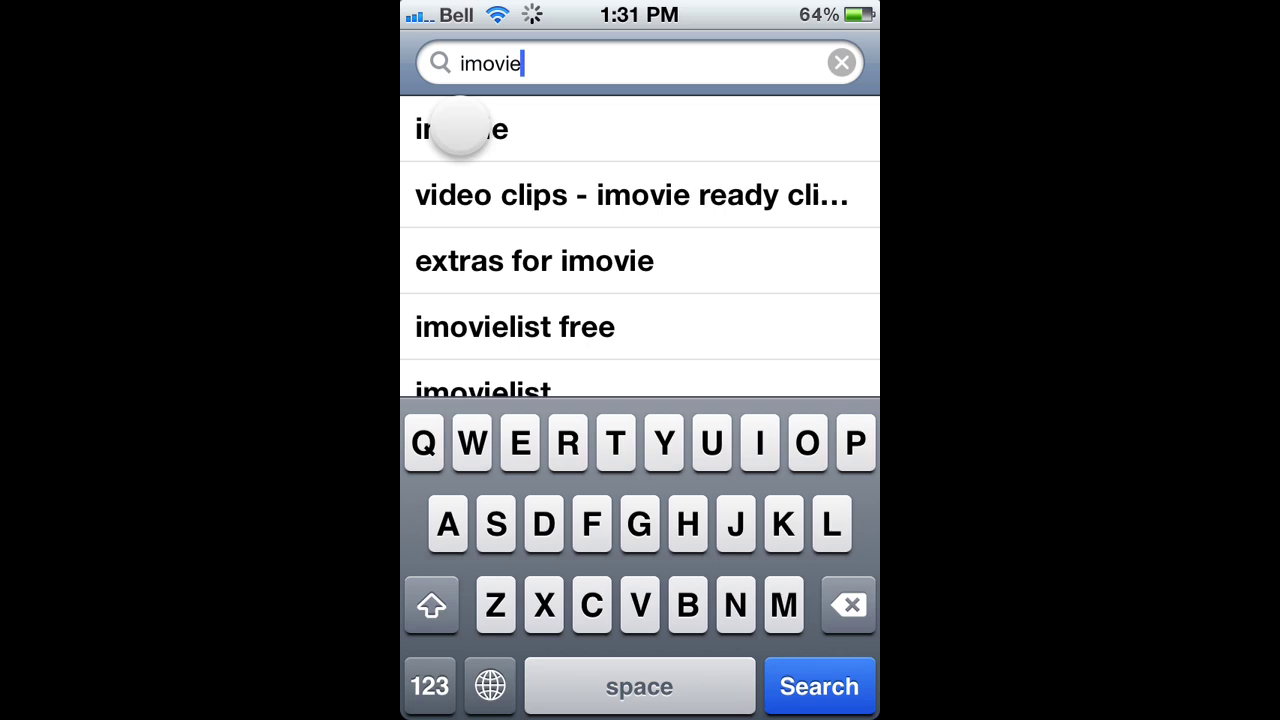
left_click(460, 128)
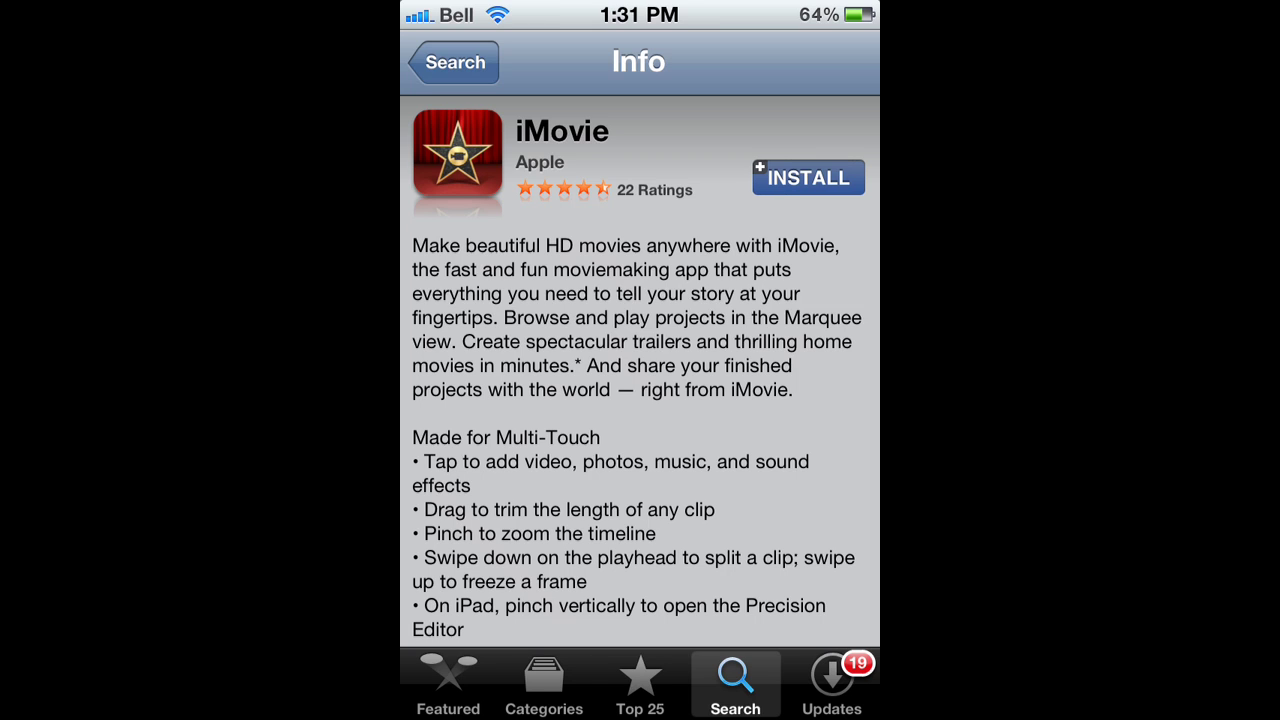
Install iMovie, confirming the download with the Apple ID password.
left_click(808, 178)
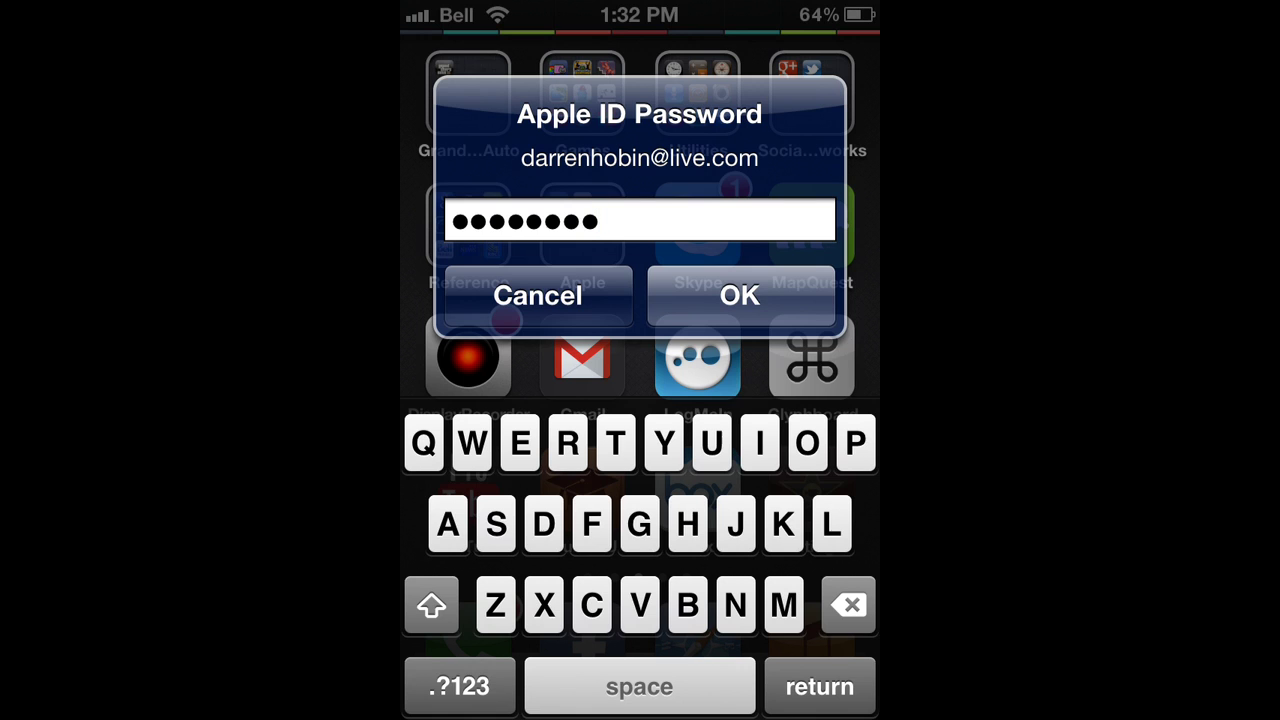
left_click(740, 295)
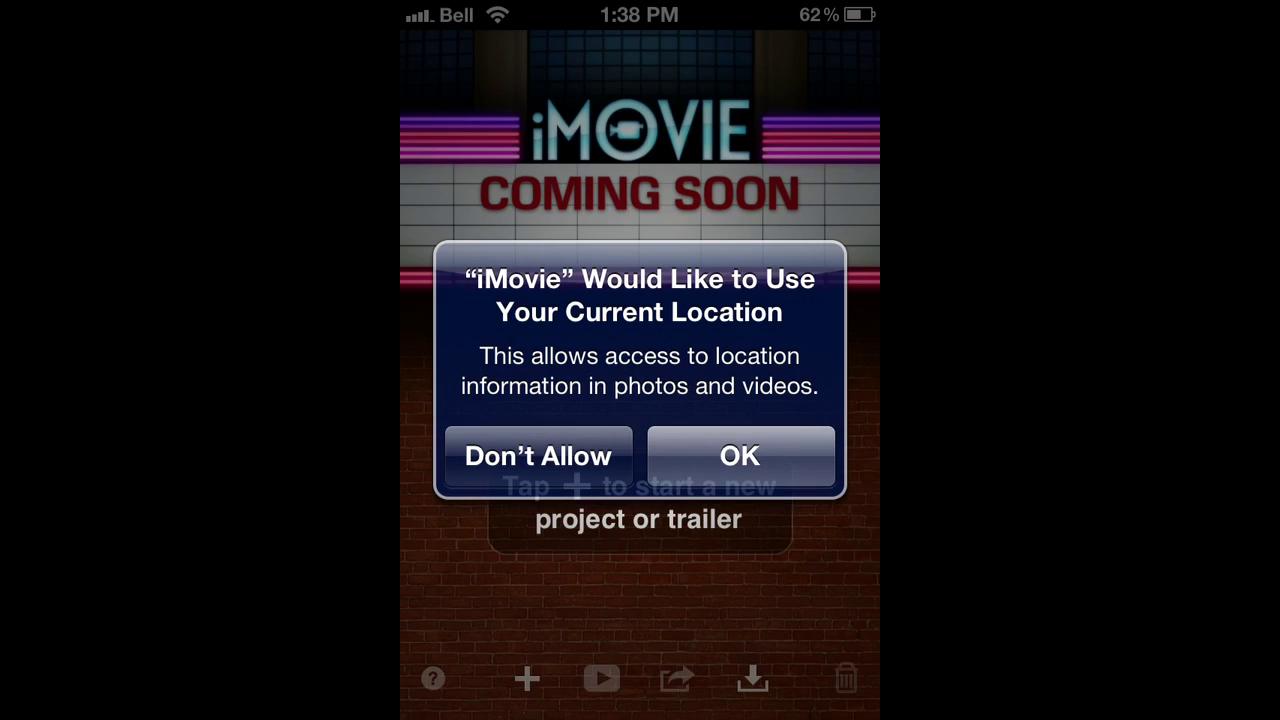
Allow iMovie to use the current location.
left_click(757, 465)
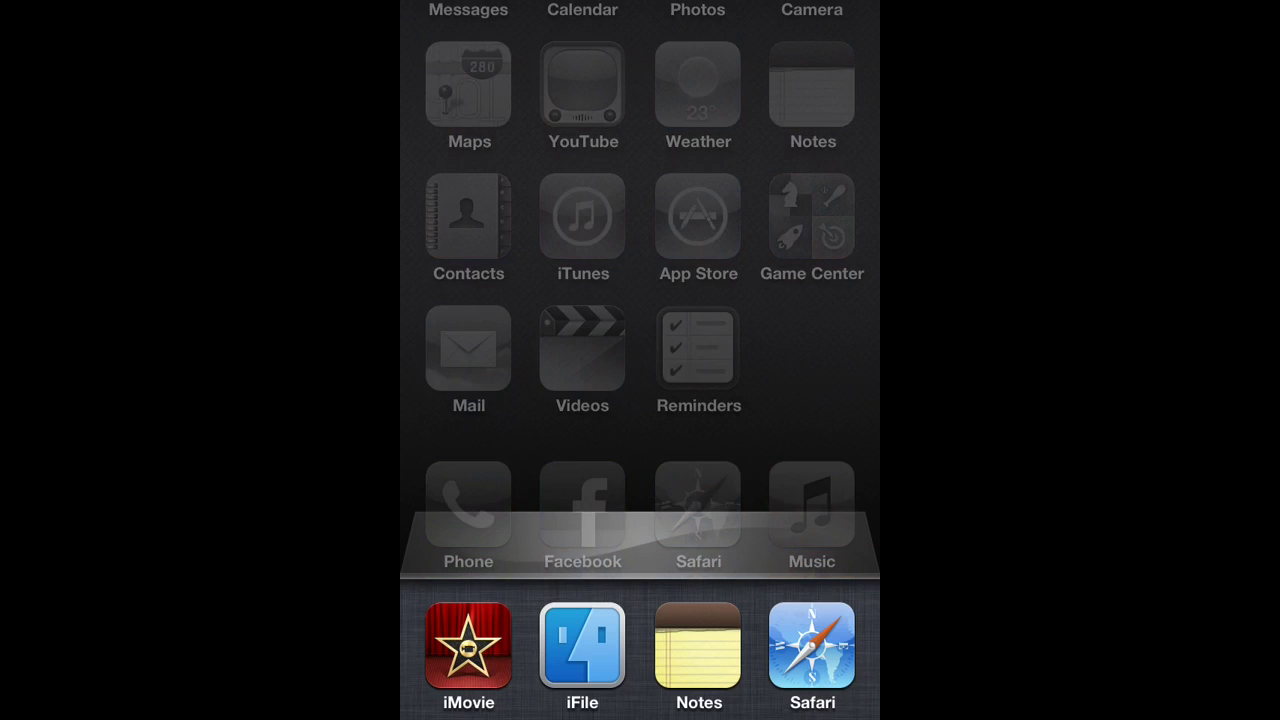
Reopen SystemVersion.plist in iFile's text editor with the cursor on version 5.1.
left_click(565, 634)
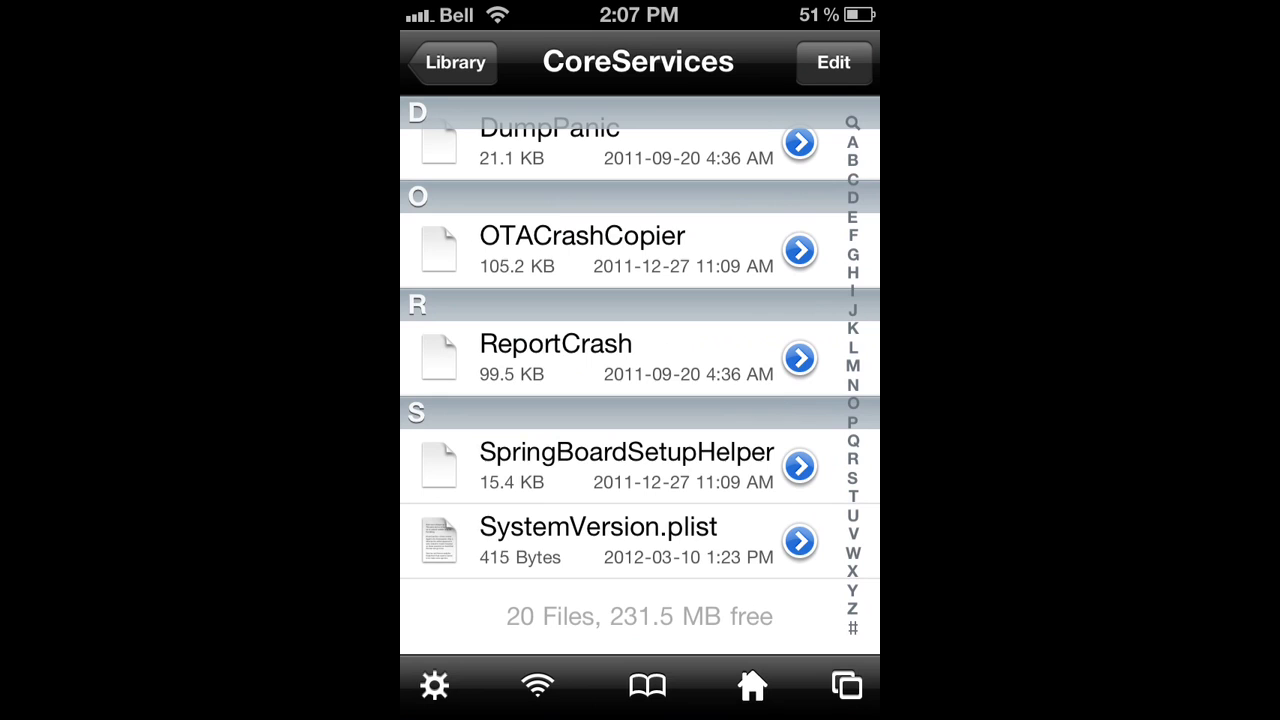
left_click(598, 541)
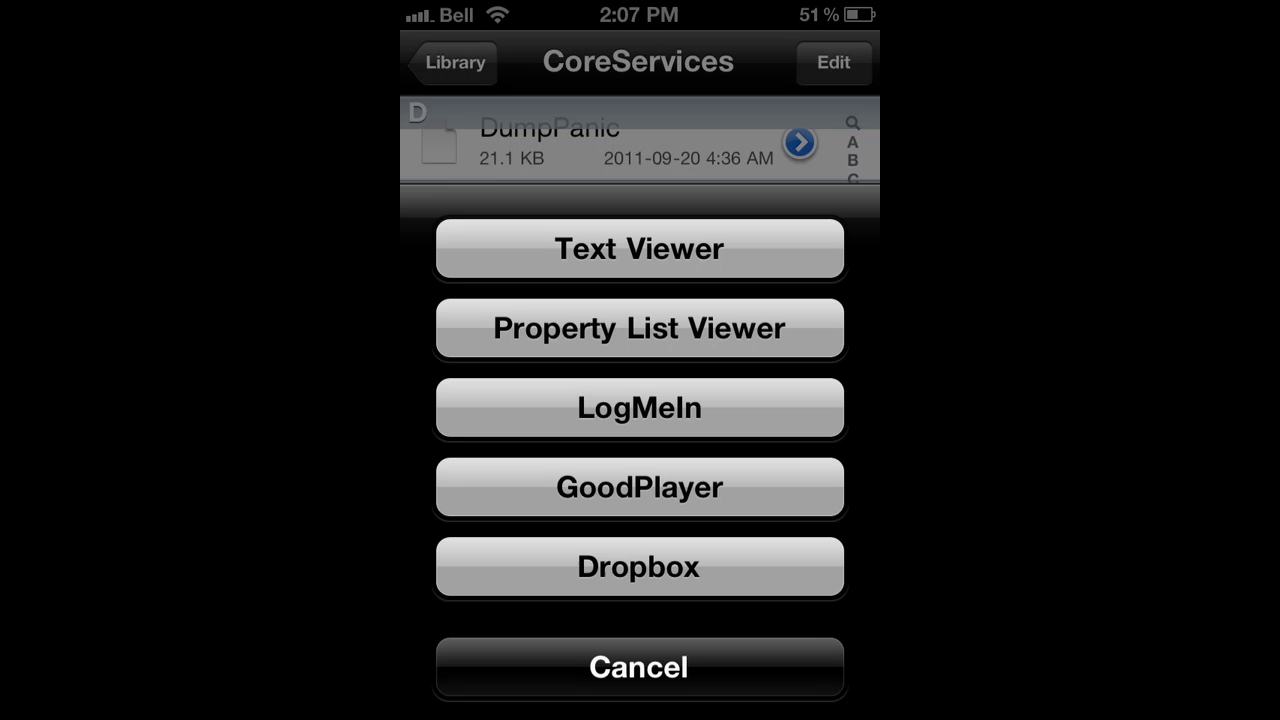
left_click(639, 236)
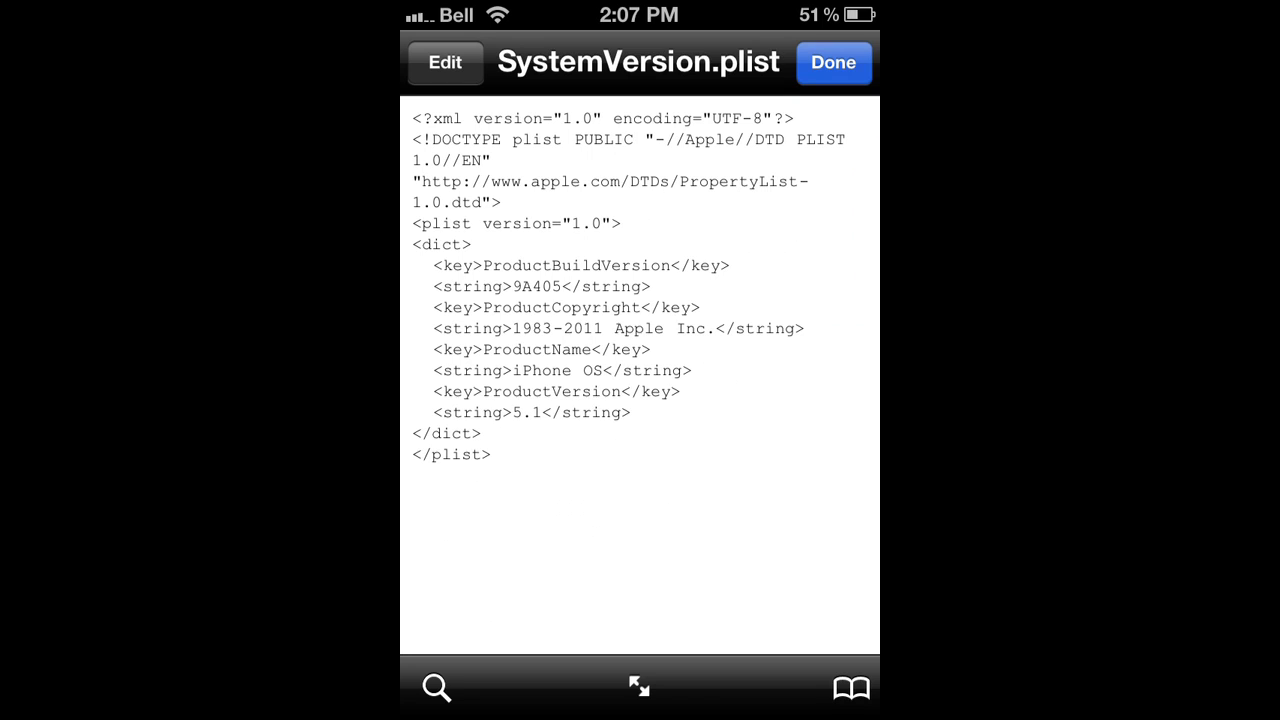
left_click(445, 62)
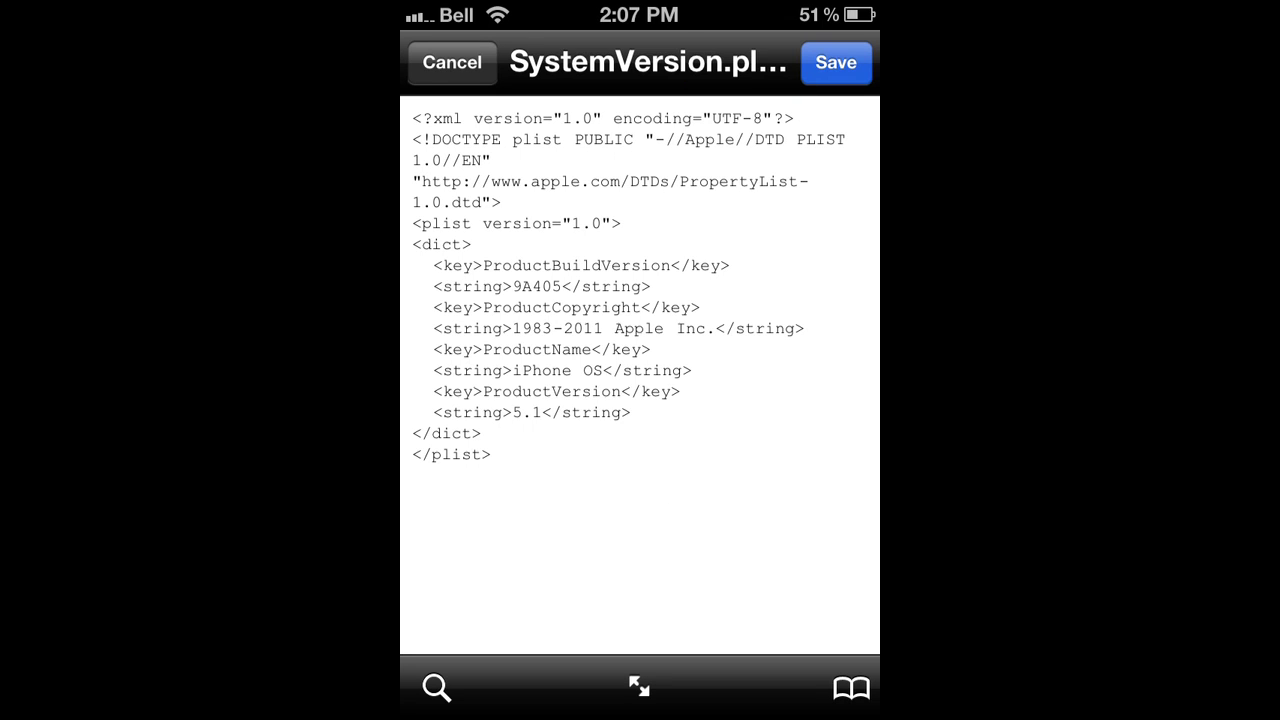
left_click(532, 412)
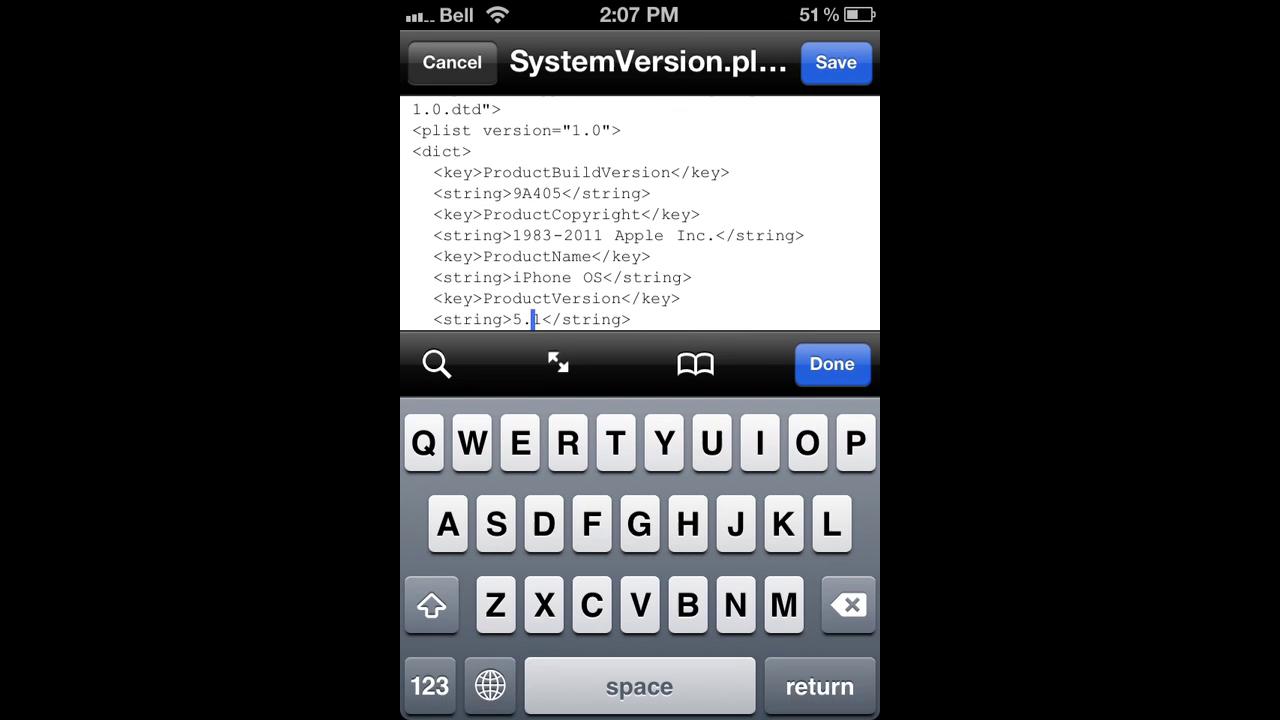
left_click(532, 319)
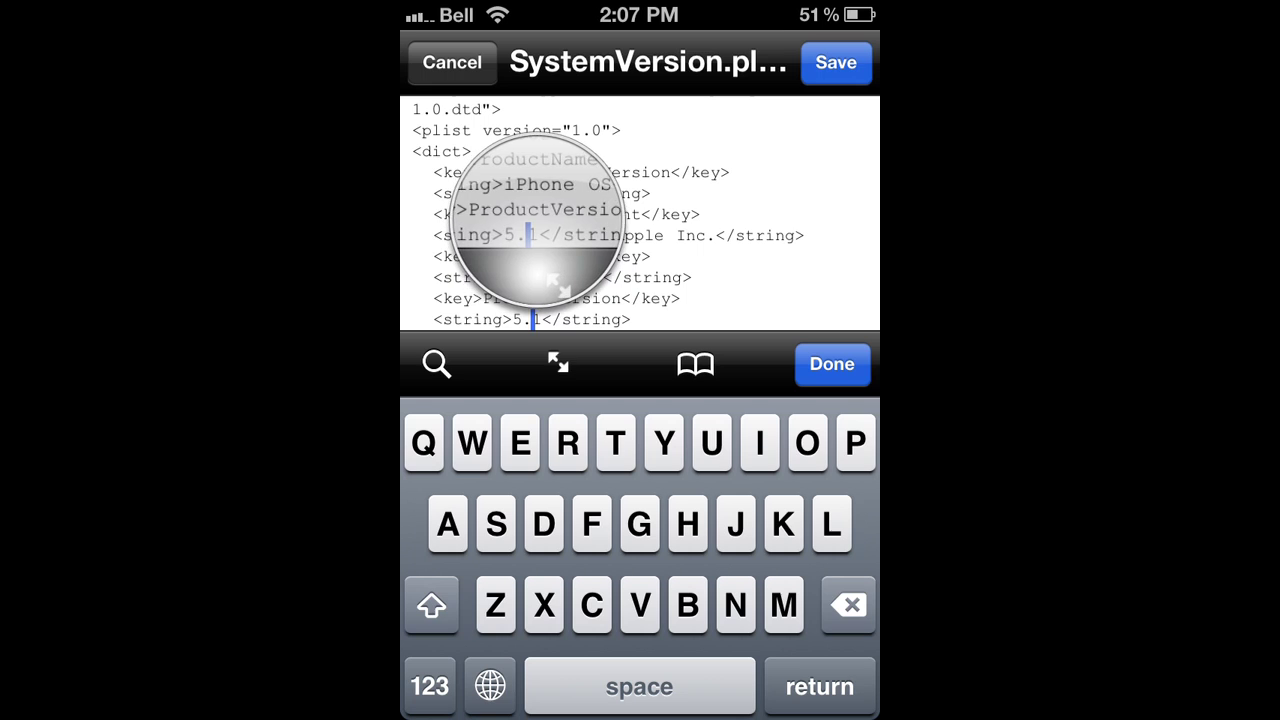
Replace 5.1 with 5.0.1 and save the plist.
key("BackSpace")
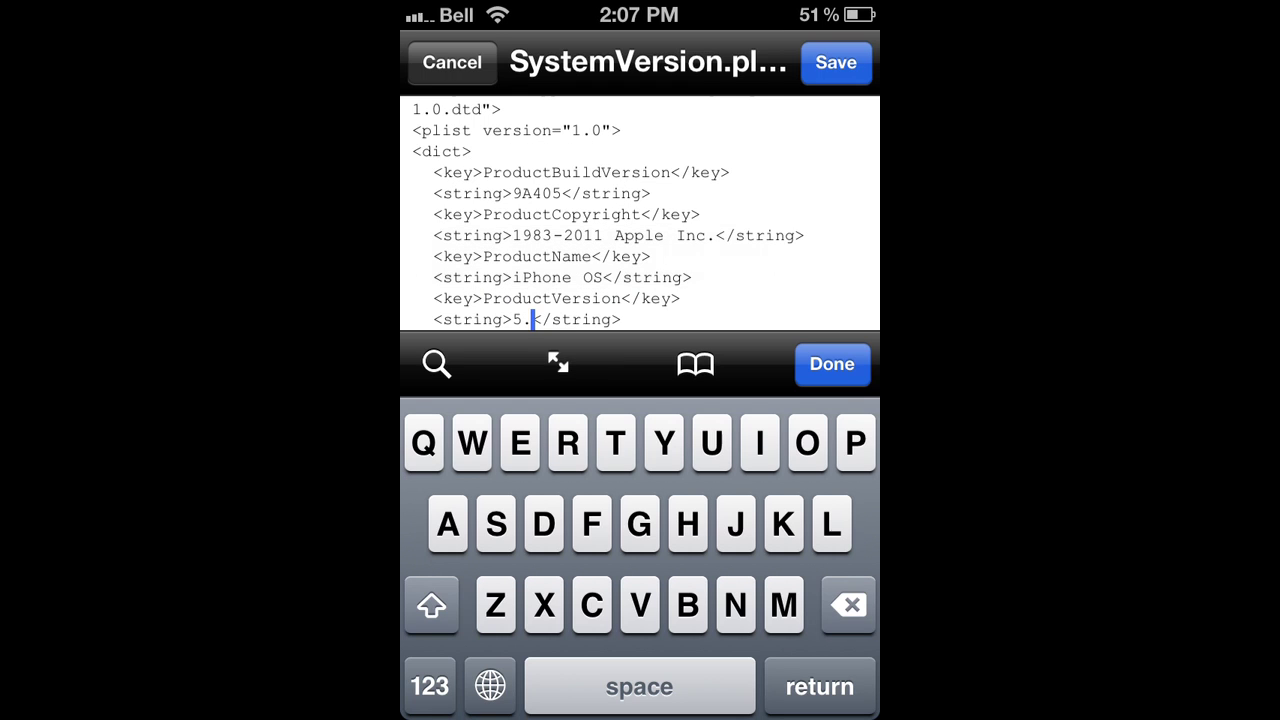
type("0")
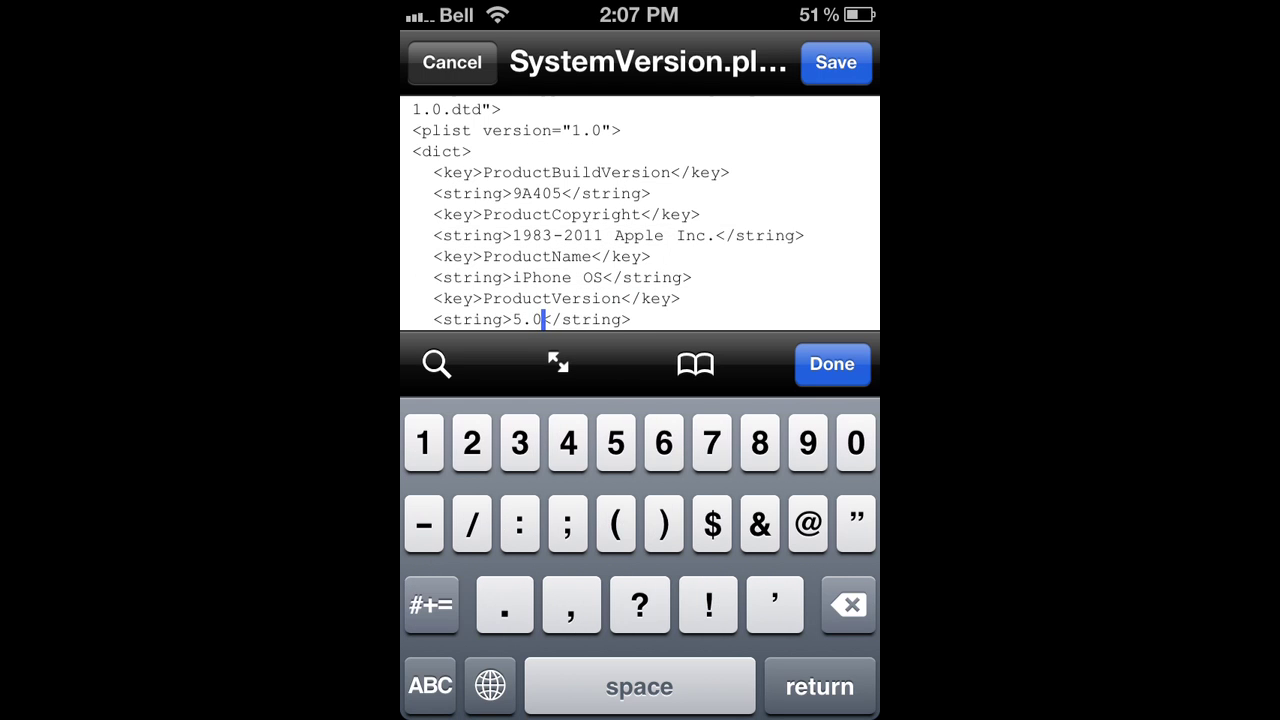
type(".1")
left_click(832, 364)
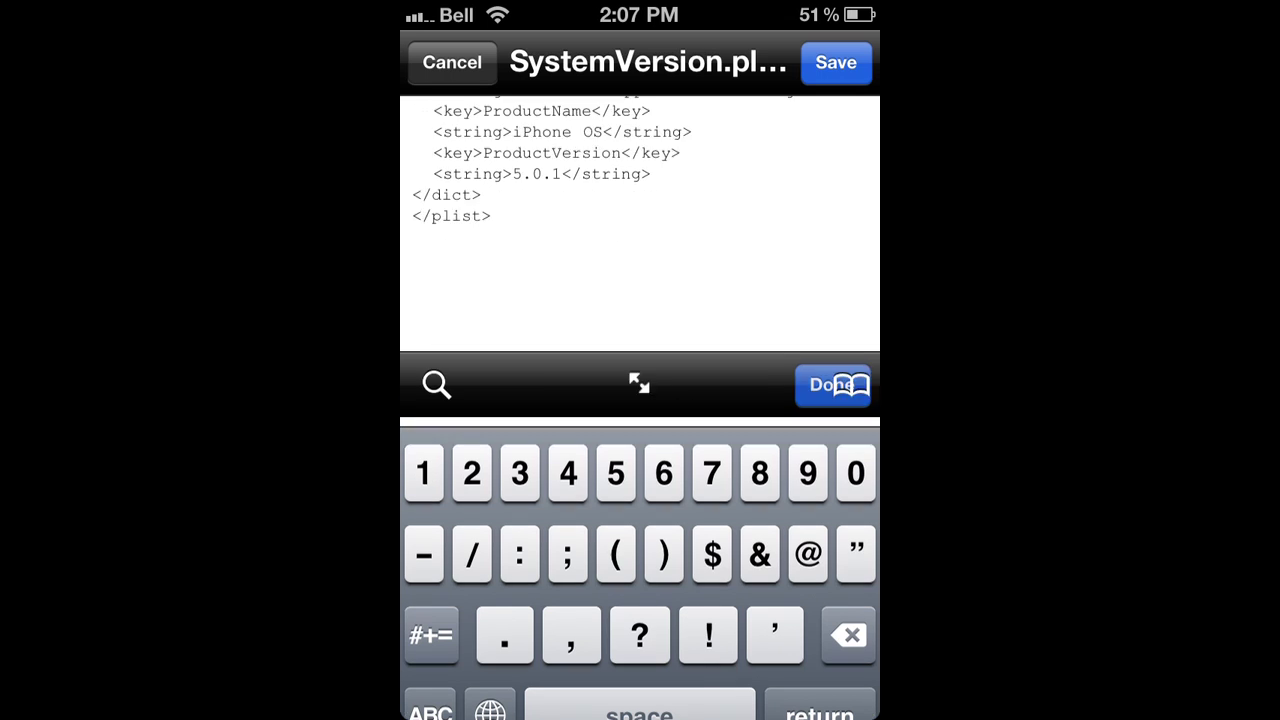
left_click(836, 62)
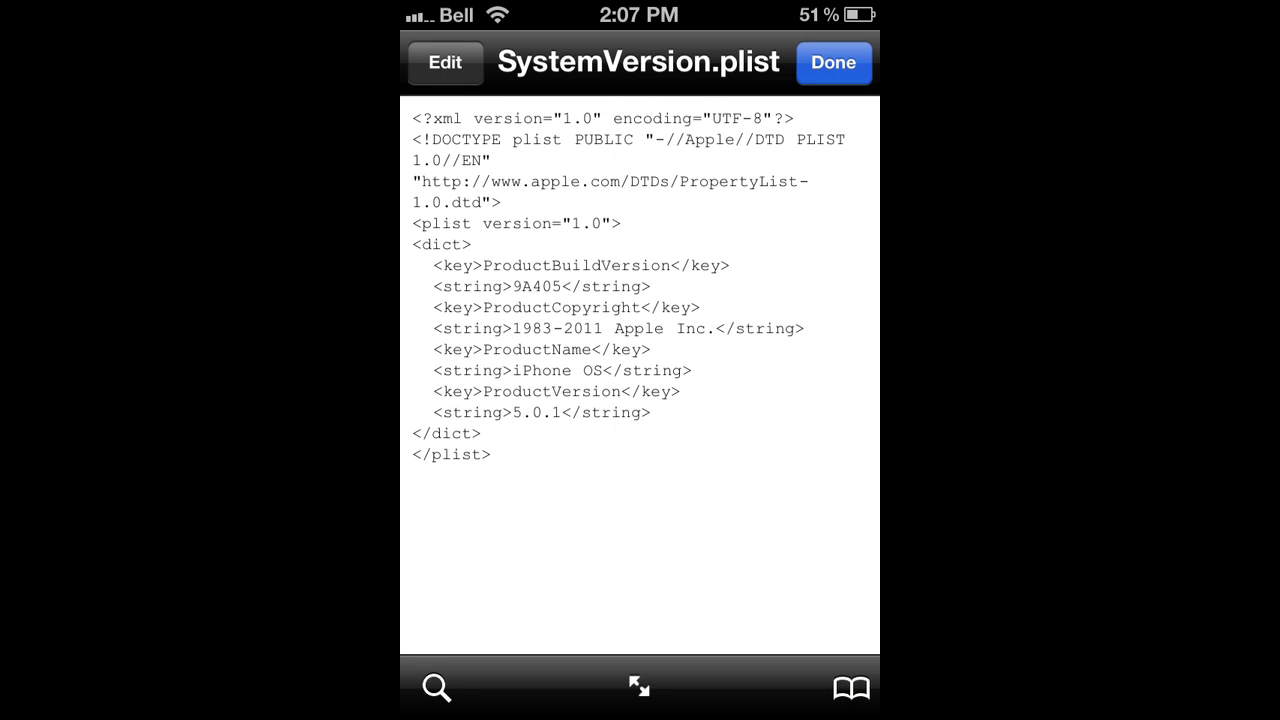
Close the plist back to the CoreServices listing, then go to the home screen.
left_click(834, 62)
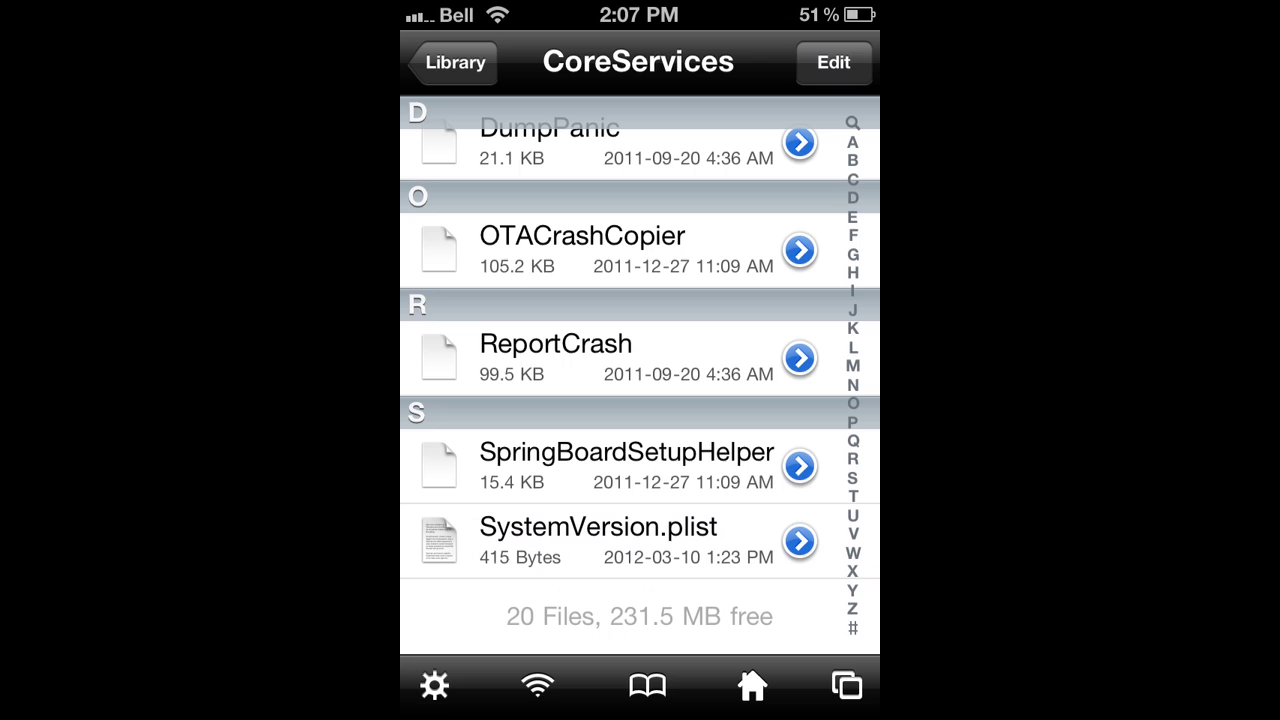
key("Home")
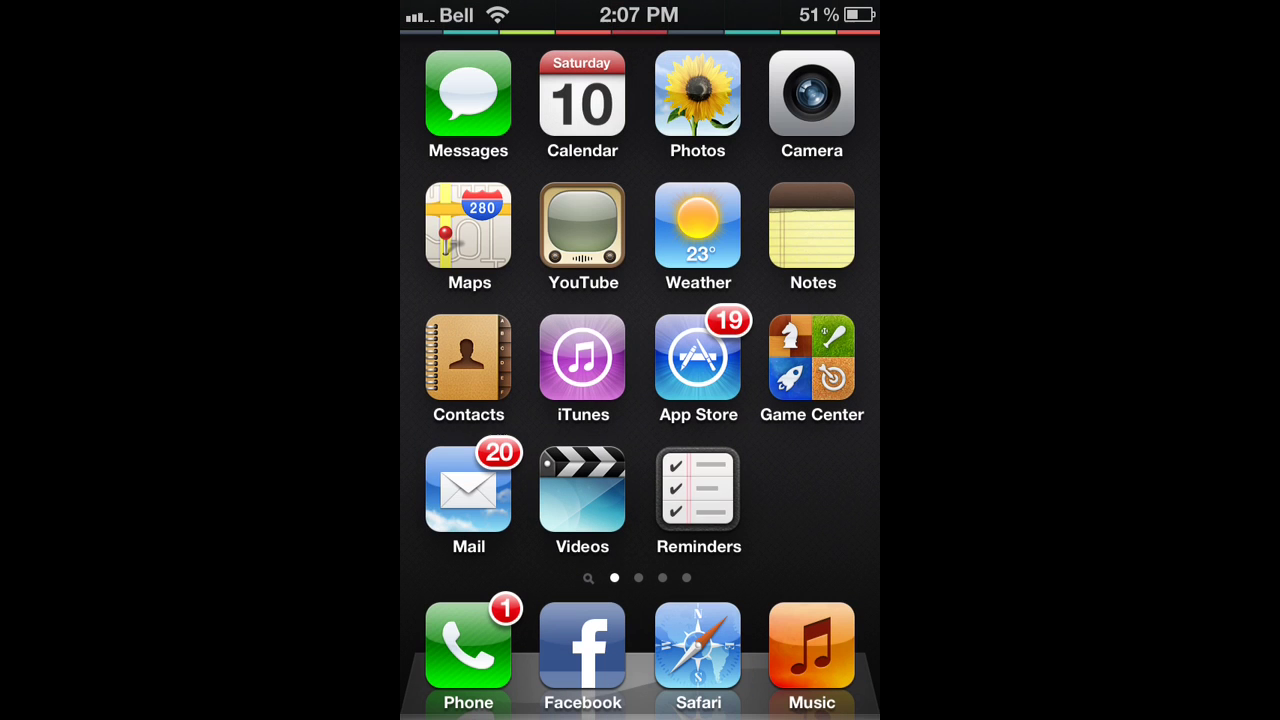